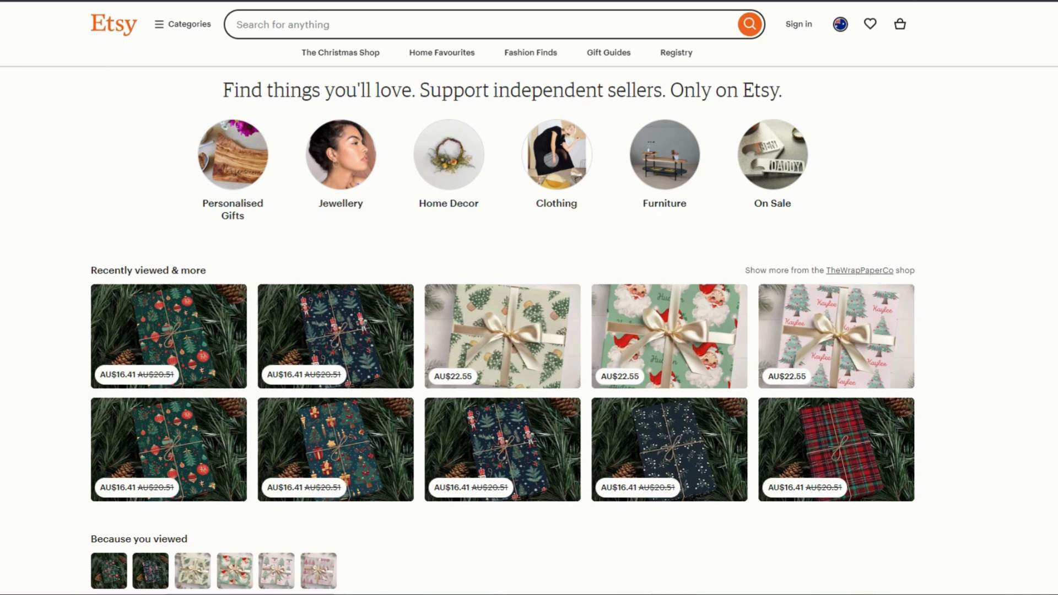
Step: Search Etsy for "christmas wrapping paper" using the suggested search term
click(304, 28)
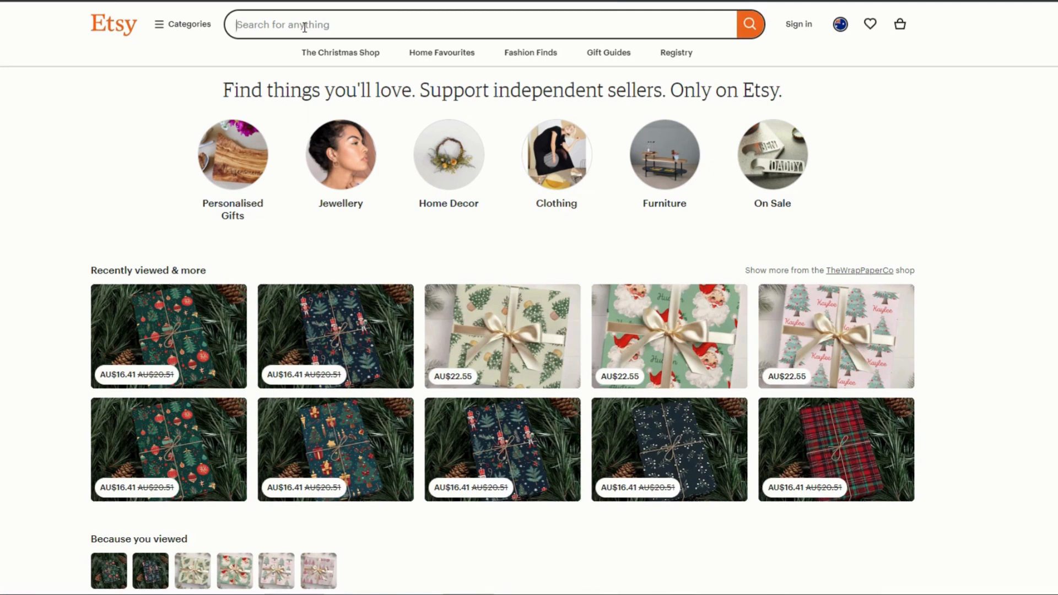
text(chri)
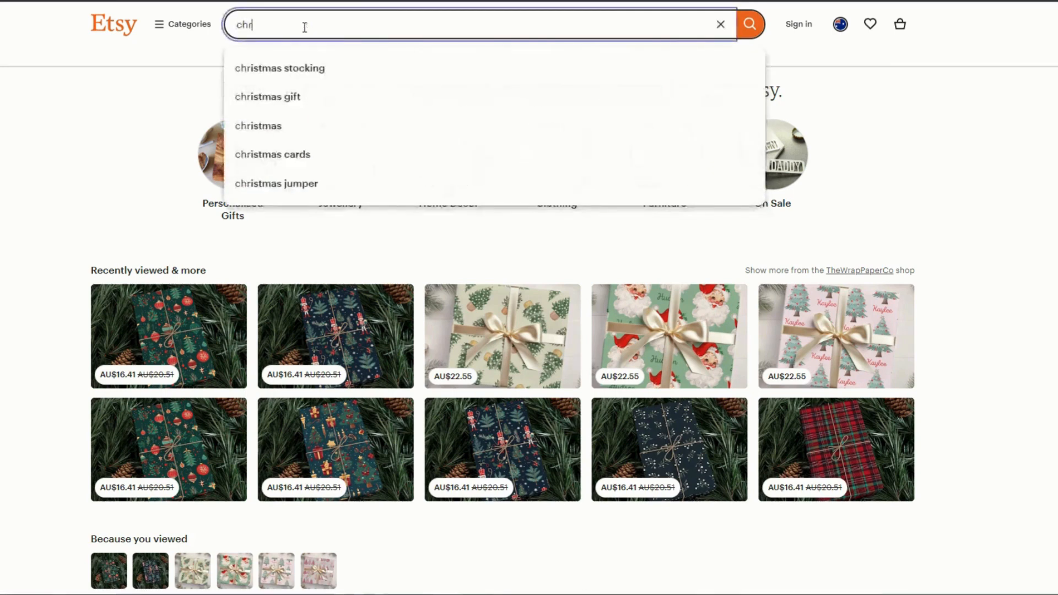
text(stmas wra)
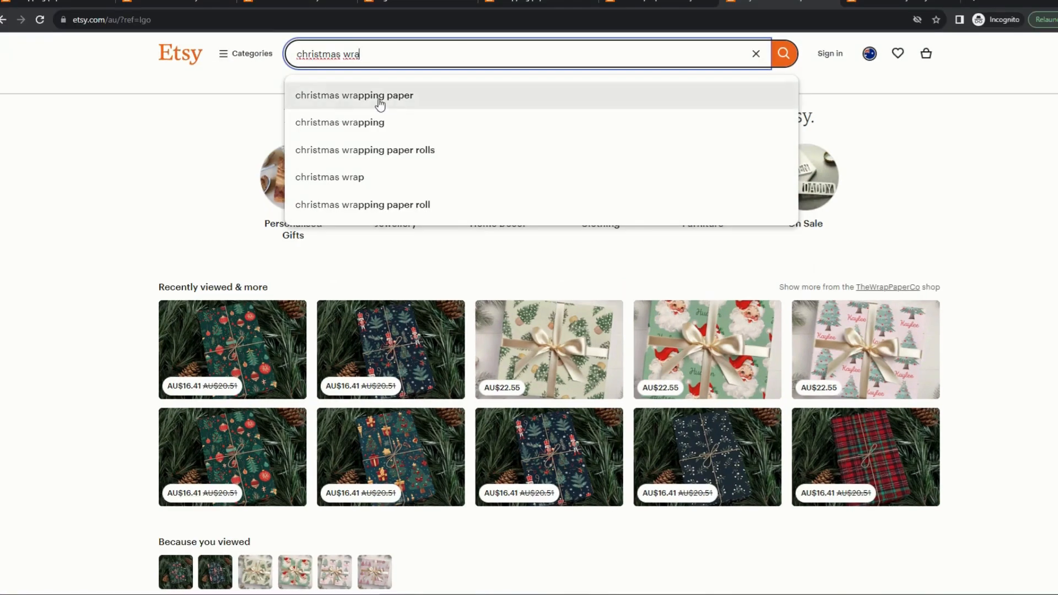
click(325, 72)
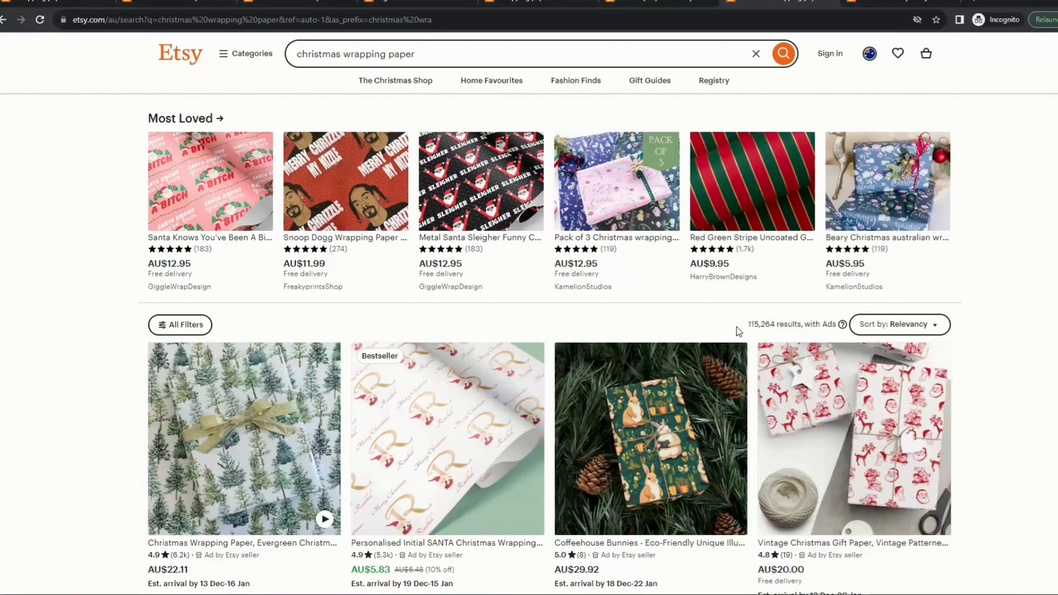
Step: Filter the search results to physical items from Star Sellers
click(186, 325)
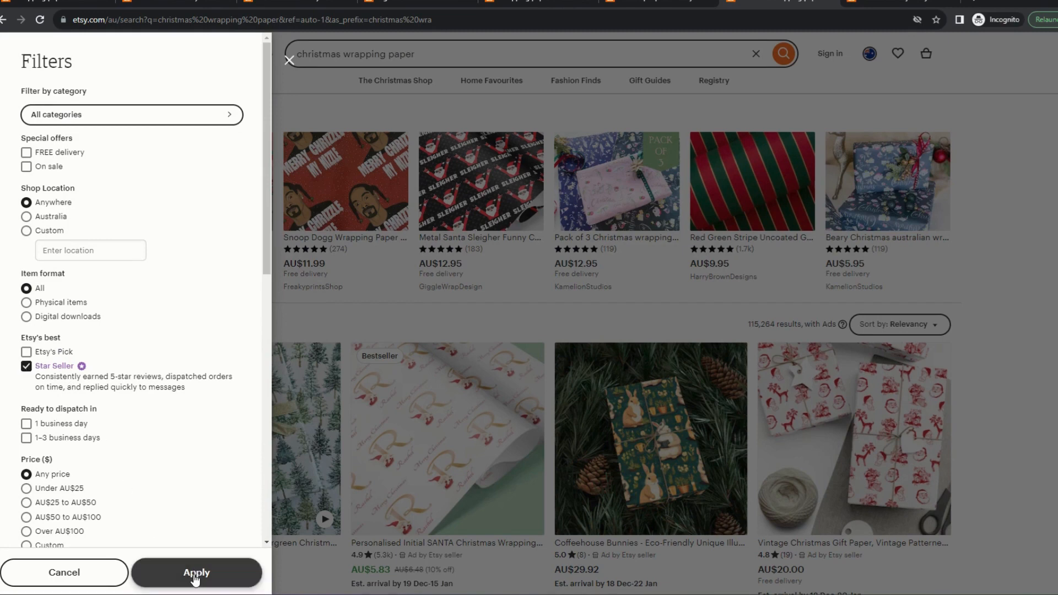
click(26, 303)
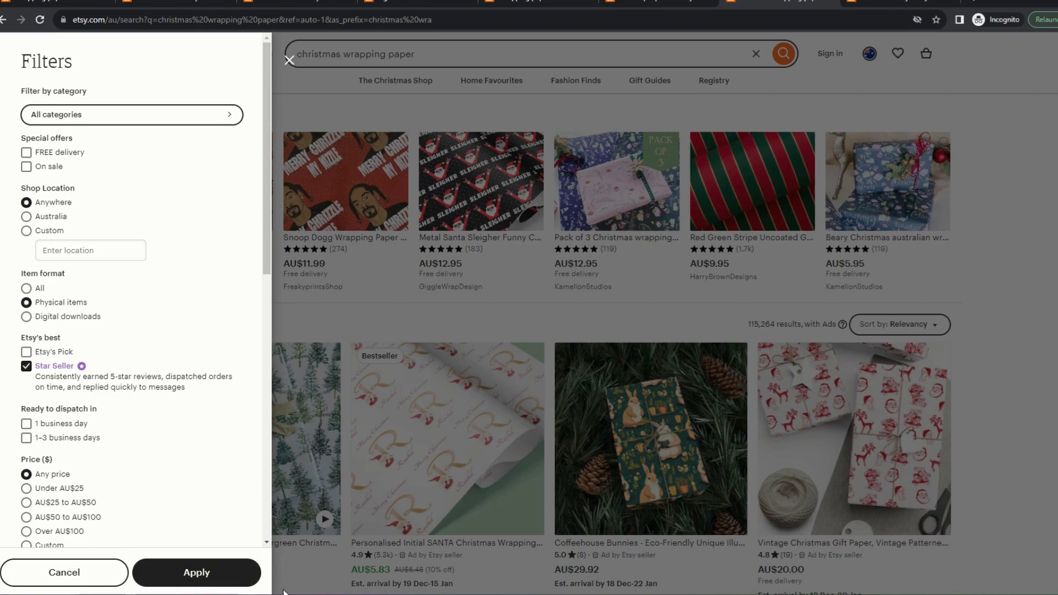
click(200, 574)
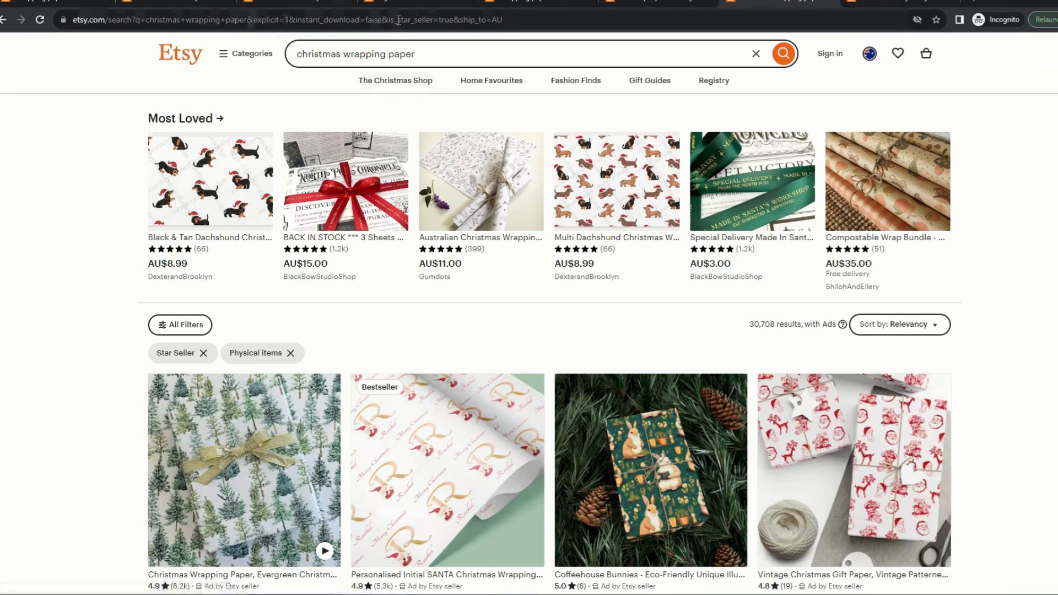
Step: Change "is_star_seller" to "is_best_seller" in the search URL and load the bestseller results
drag(398, 20, 412, 20)
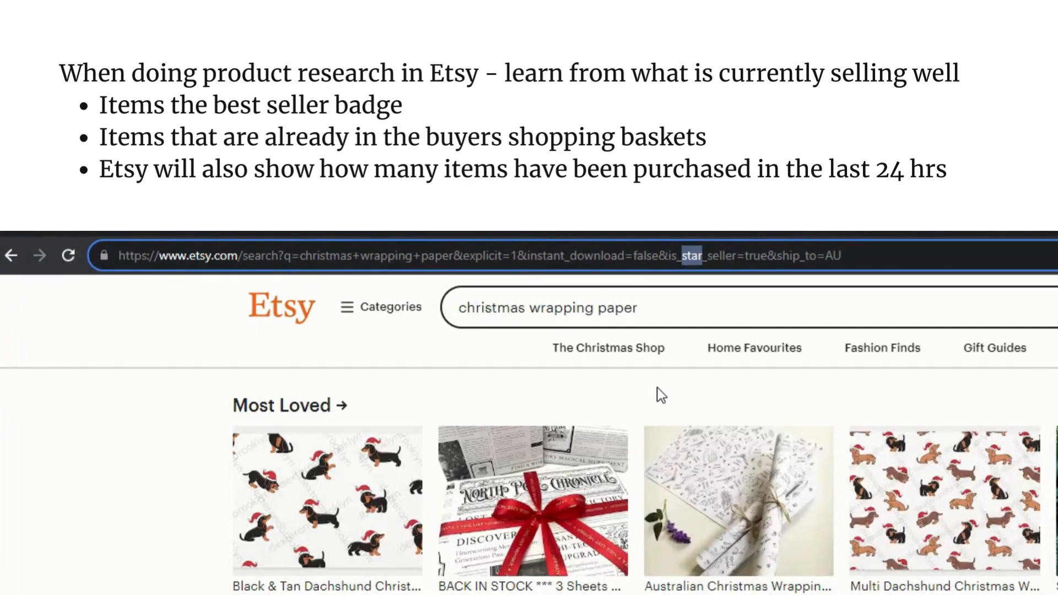
text(best)
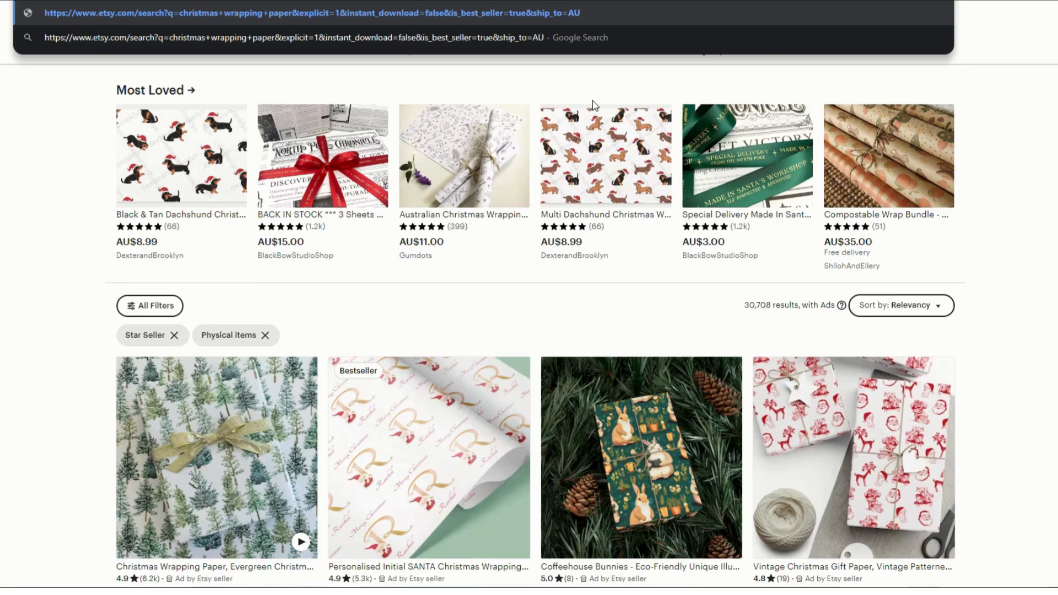
key(Return)
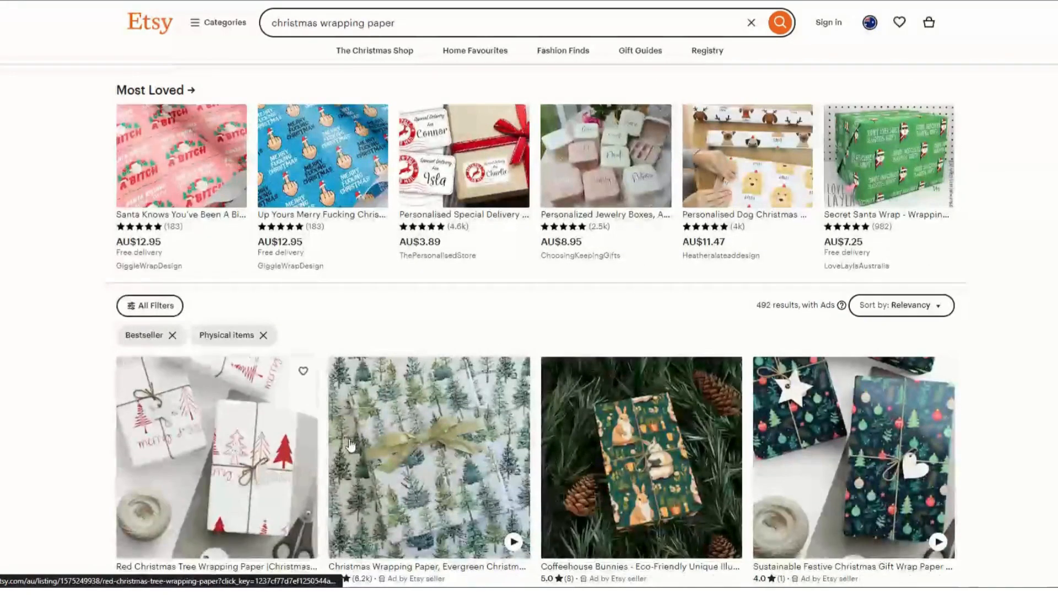
Step: Browse the bestselling Christmas wrapping paper results, comparing their designs, prices and review ratings
scroll(251, 404, down, 2)
scroll(217, 344, down, 2)
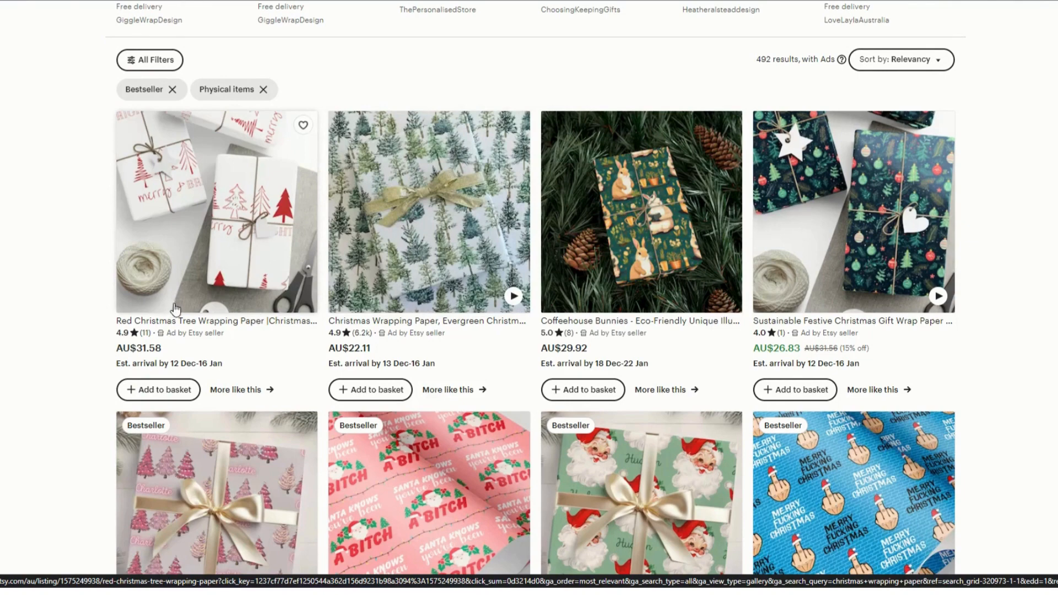
scroll(206, 335, down, 2)
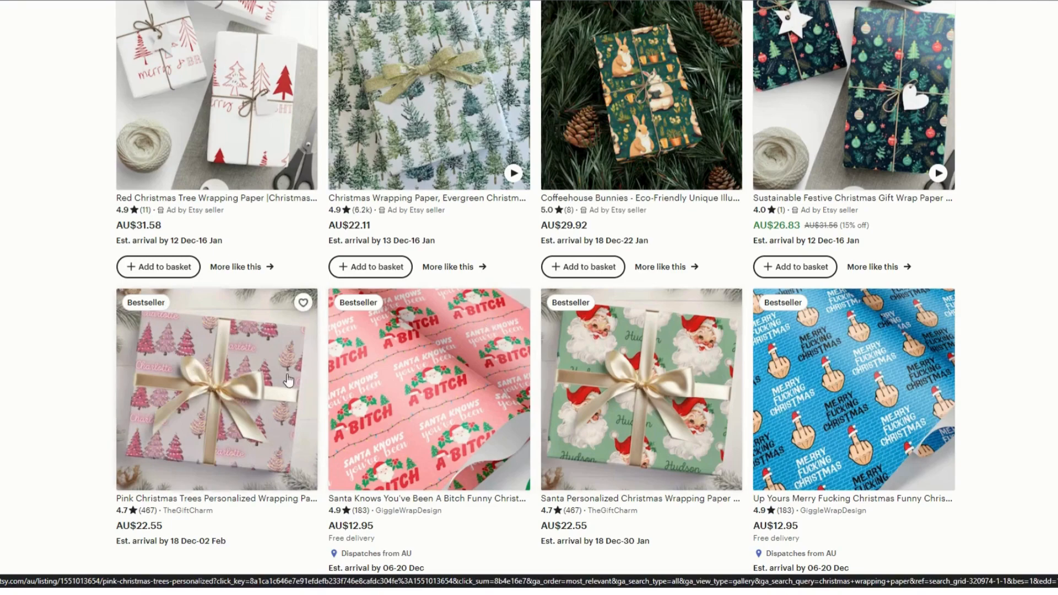
scroll(670, 427, down, 6)
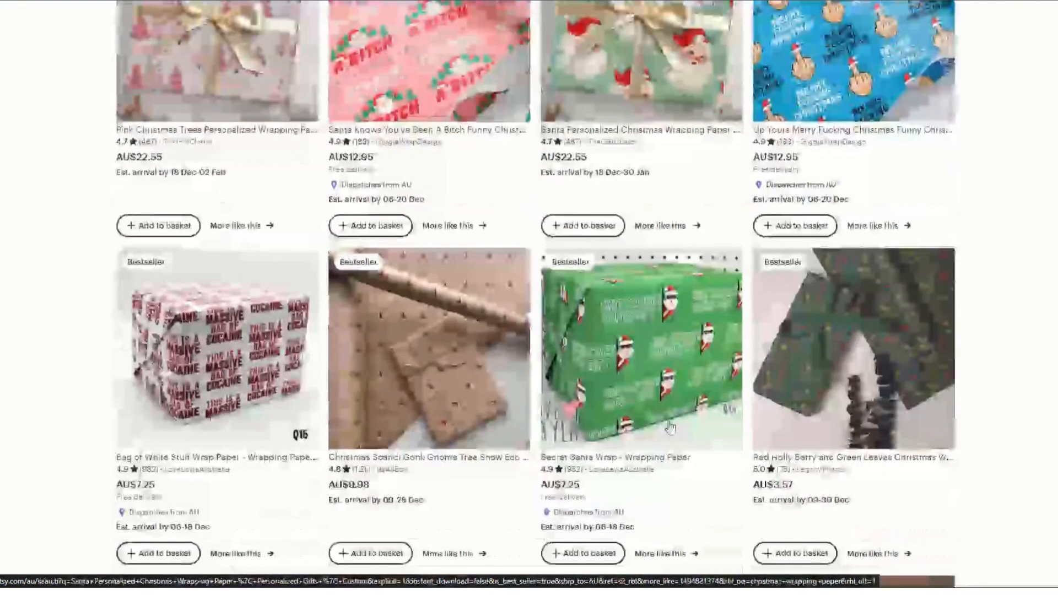
scroll(670, 427, down, 10)
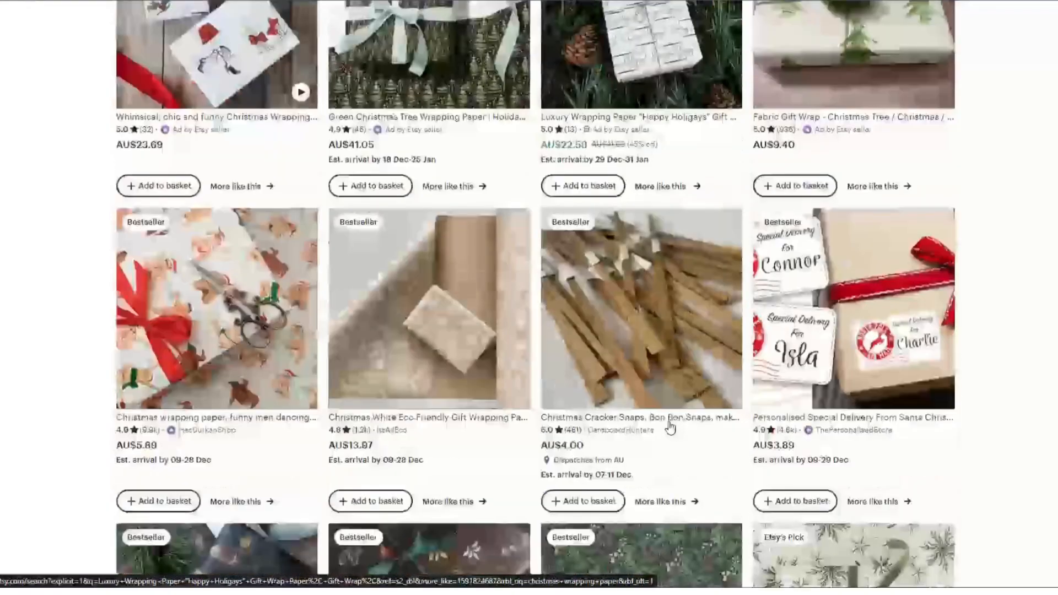
scroll(669, 427, down, 3)
scroll(670, 427, up, 6)
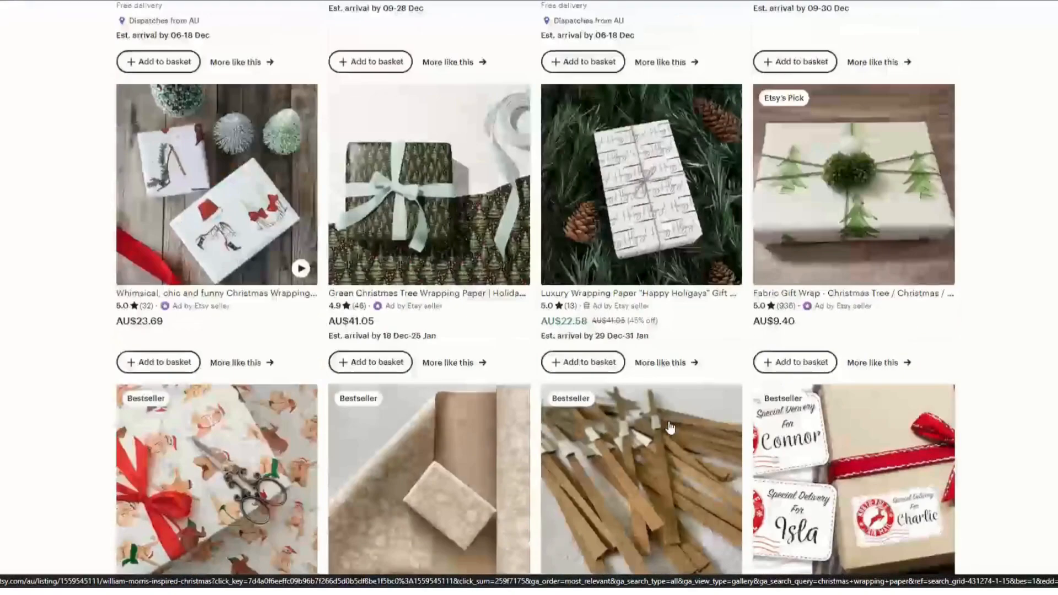
scroll(670, 427, up, 12)
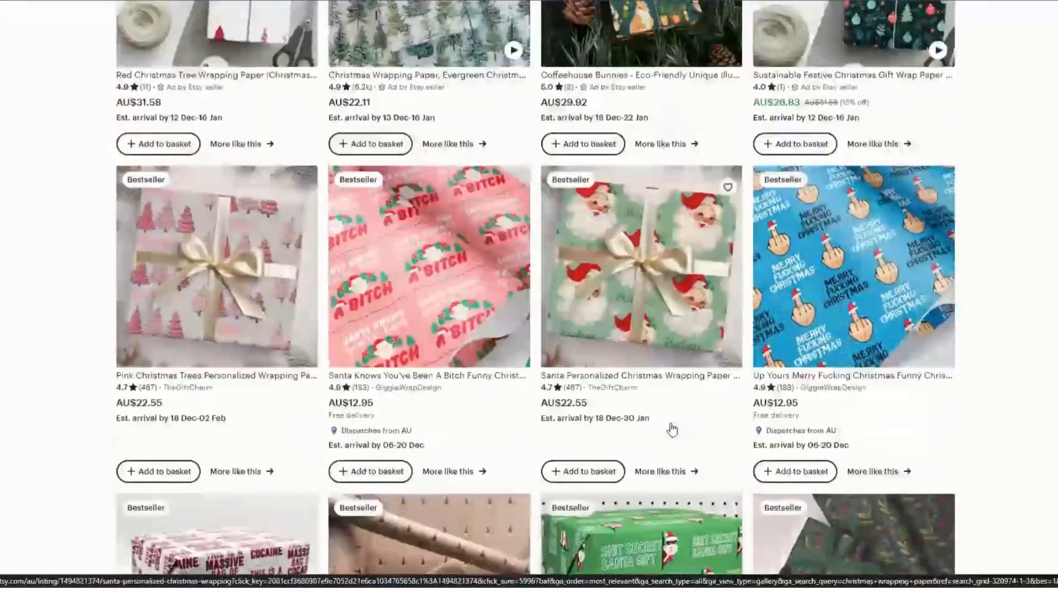
scroll(671, 430, up, 2)
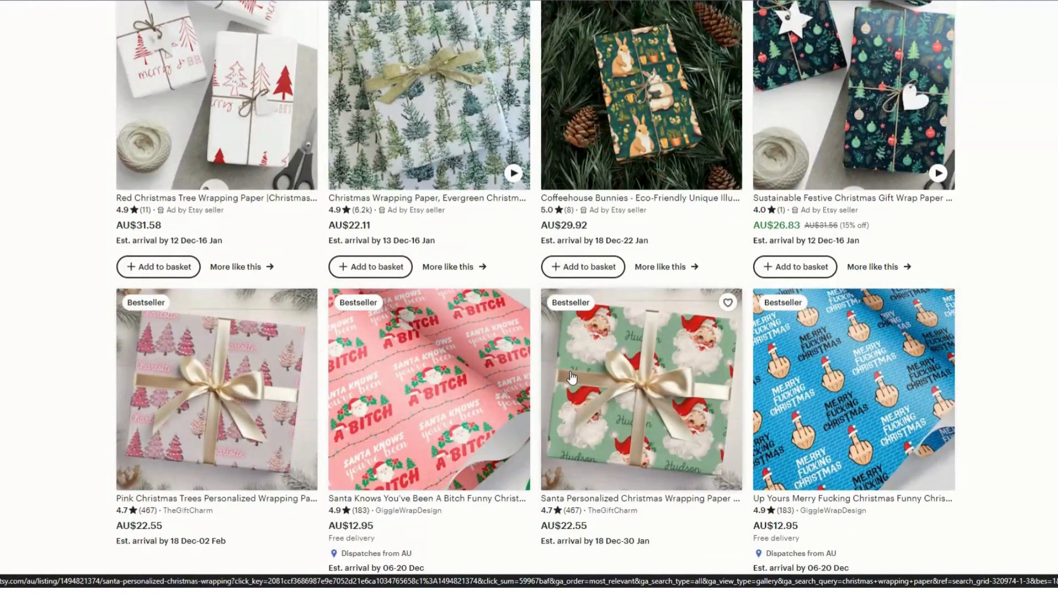
scroll(575, 388, down, 4)
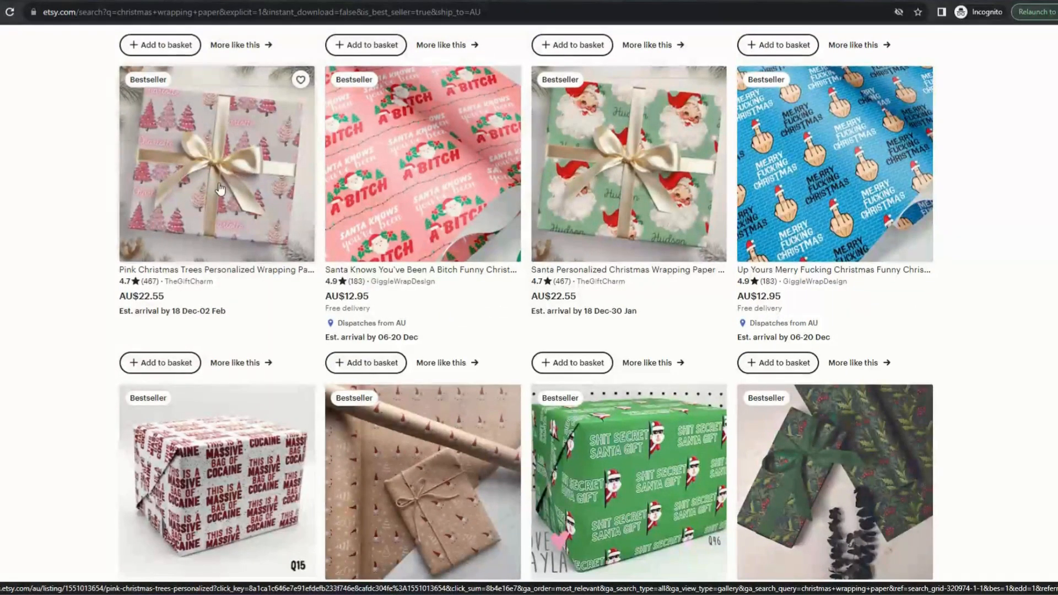
scroll(249, 254, down, 4)
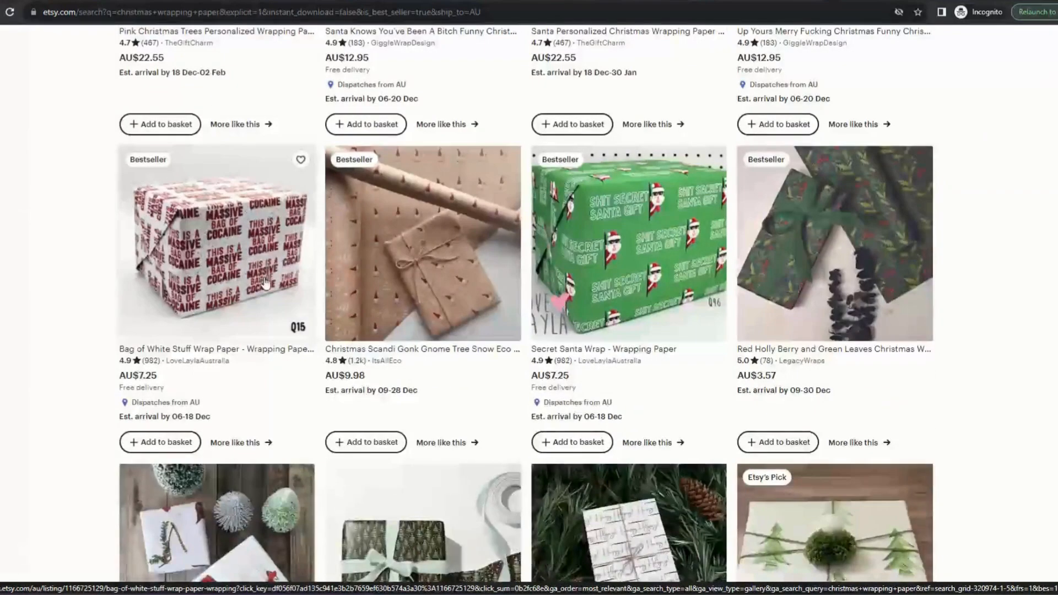
scroll(267, 282, down, 3)
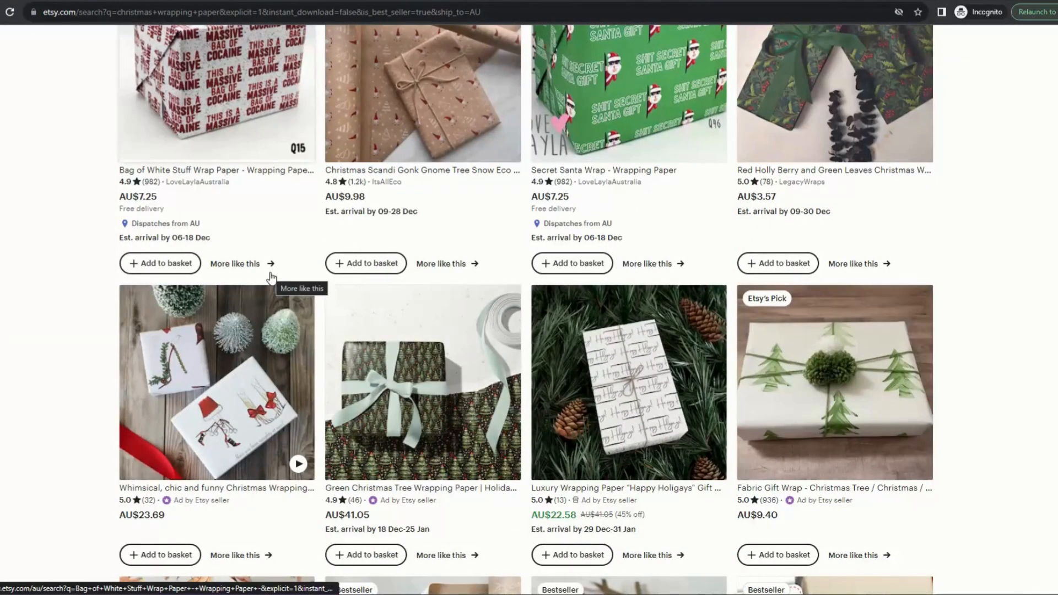
scroll(270, 278, down, 6)
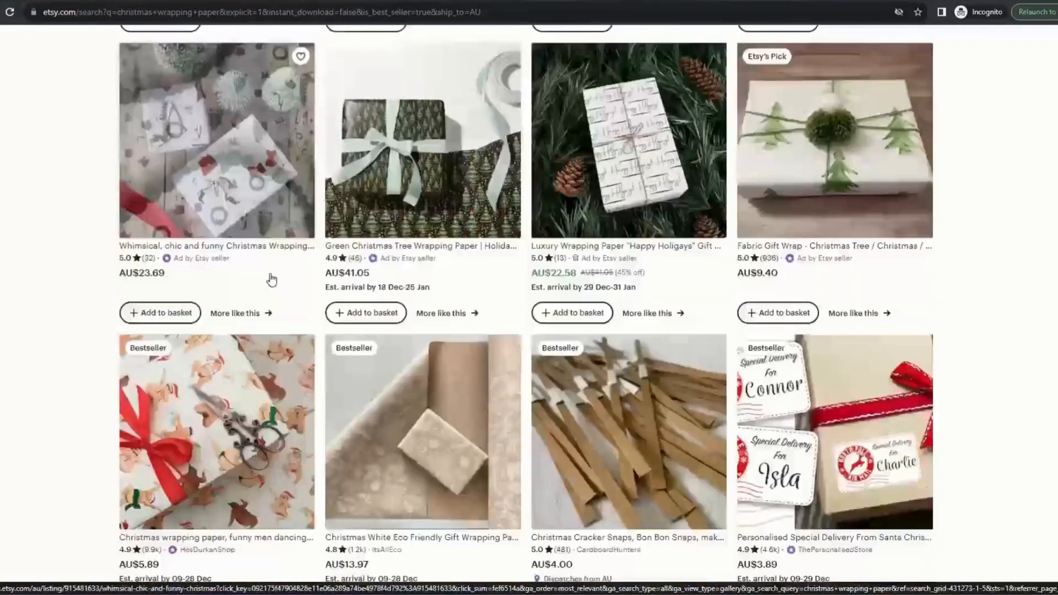
scroll(270, 280, down, 15)
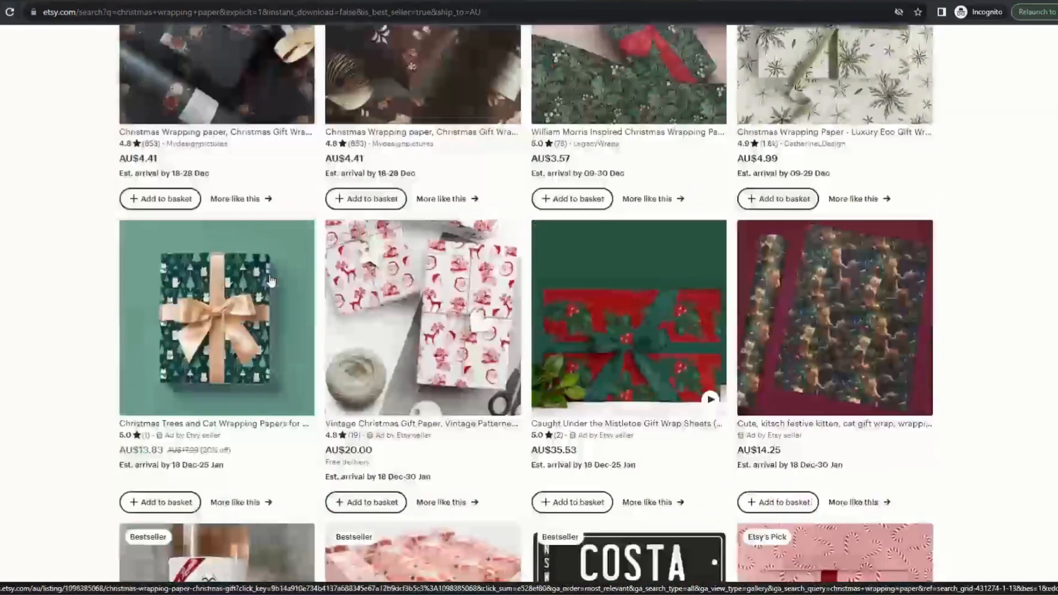
scroll(270, 279, down, 10)
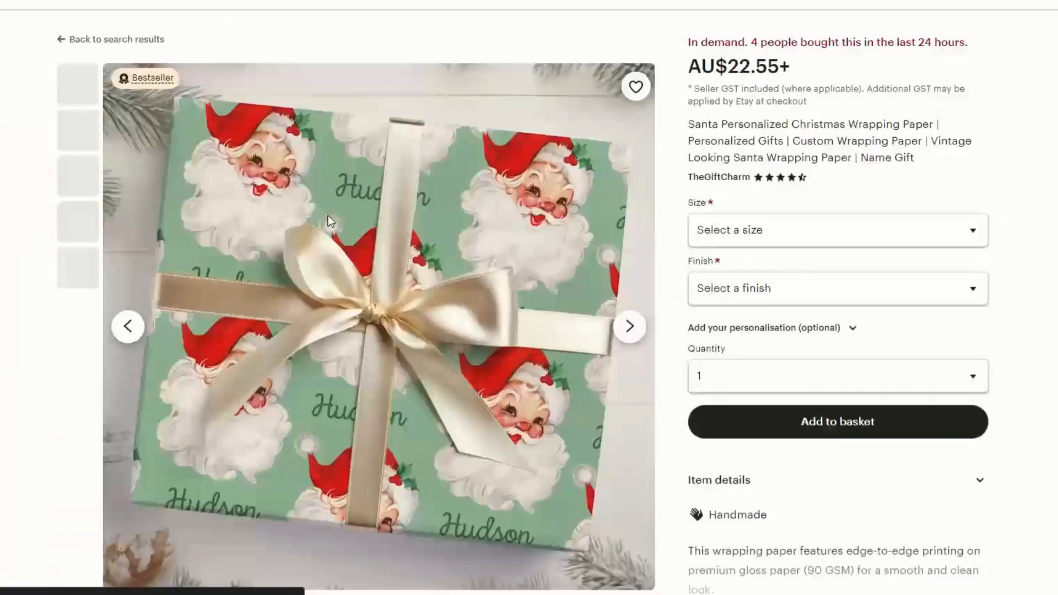
Step: Look through the Santa Personalized Christmas Wrapping Paper listing and highlight its listing date
scroll(329, 216, down, 4)
scroll(328, 216, down, 5)
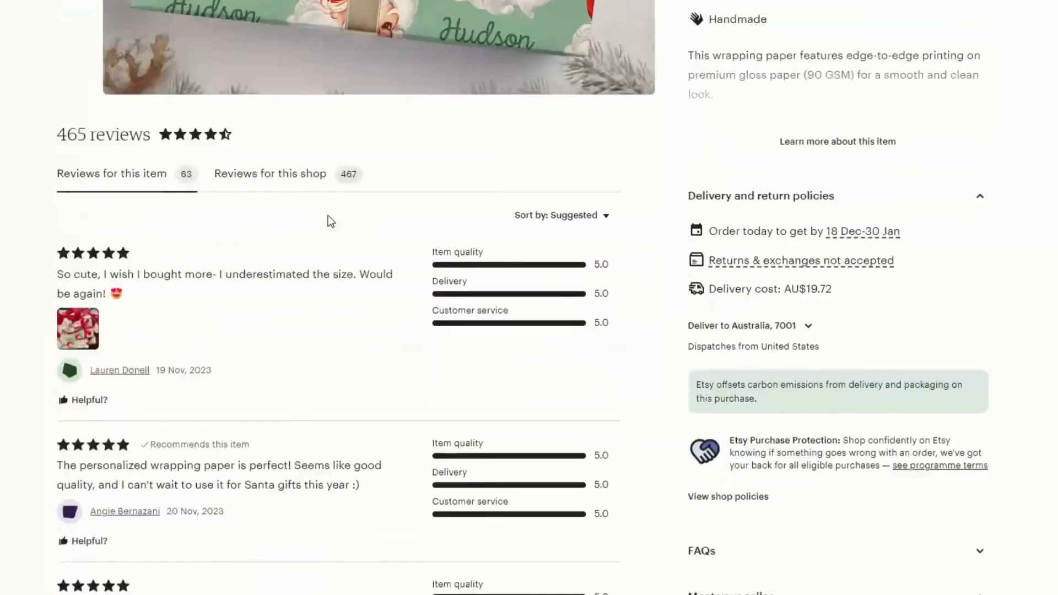
scroll(329, 216, down, 15)
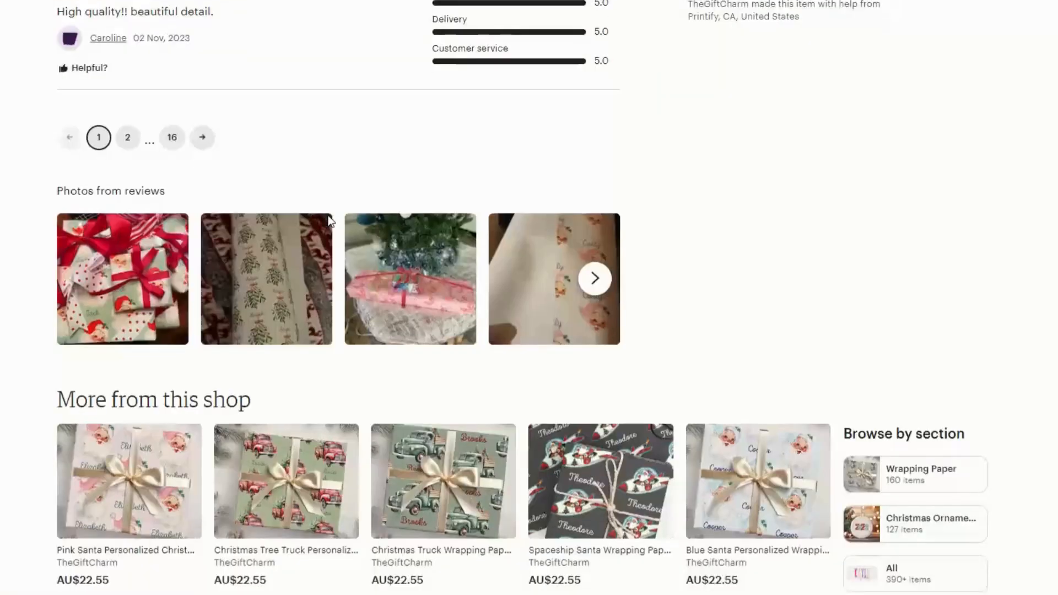
scroll(328, 220, down, 16)
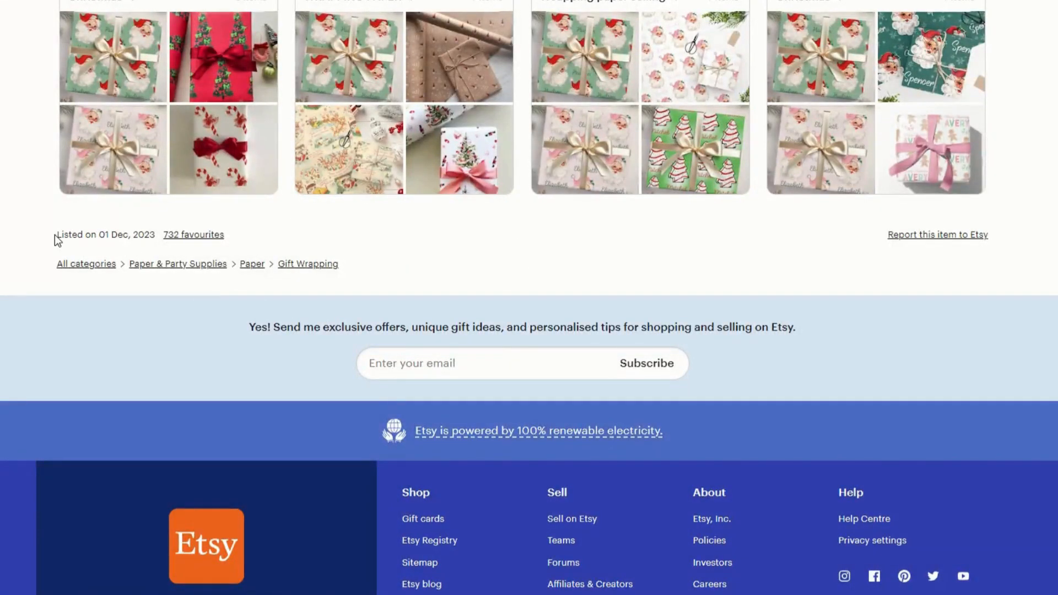
drag(65, 235, 154, 235)
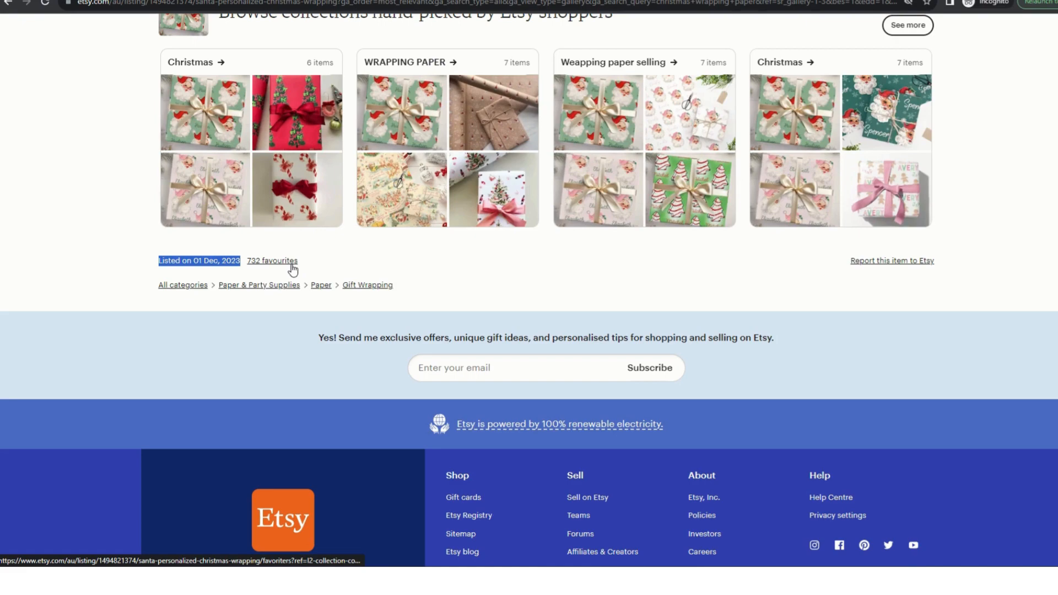
Step: Return to the listing's reviews section and display the reviews for the whole shop
scroll(292, 269, up, 15)
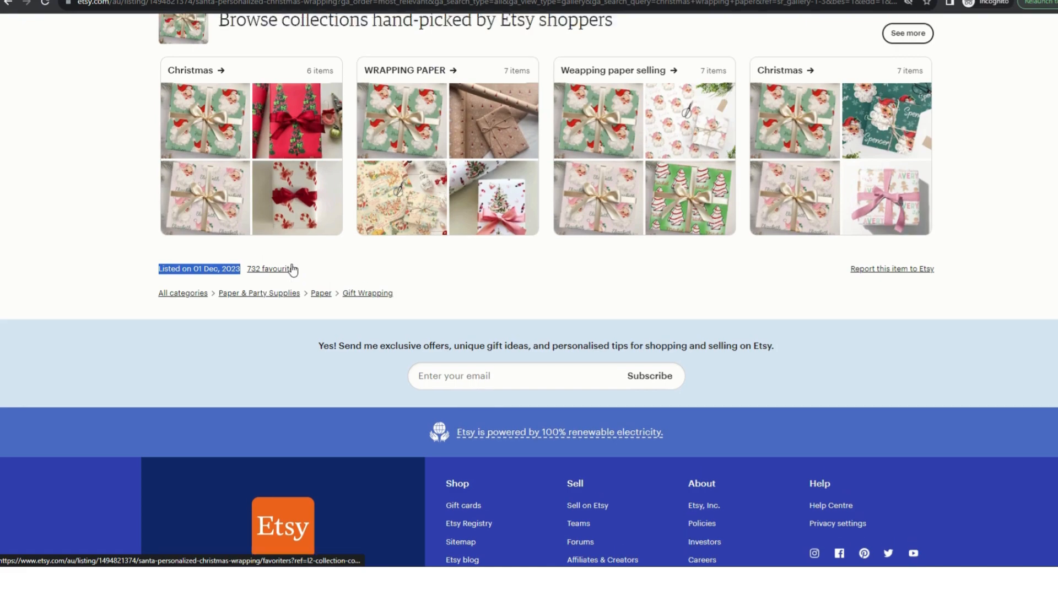
scroll(300, 287, up, 7)
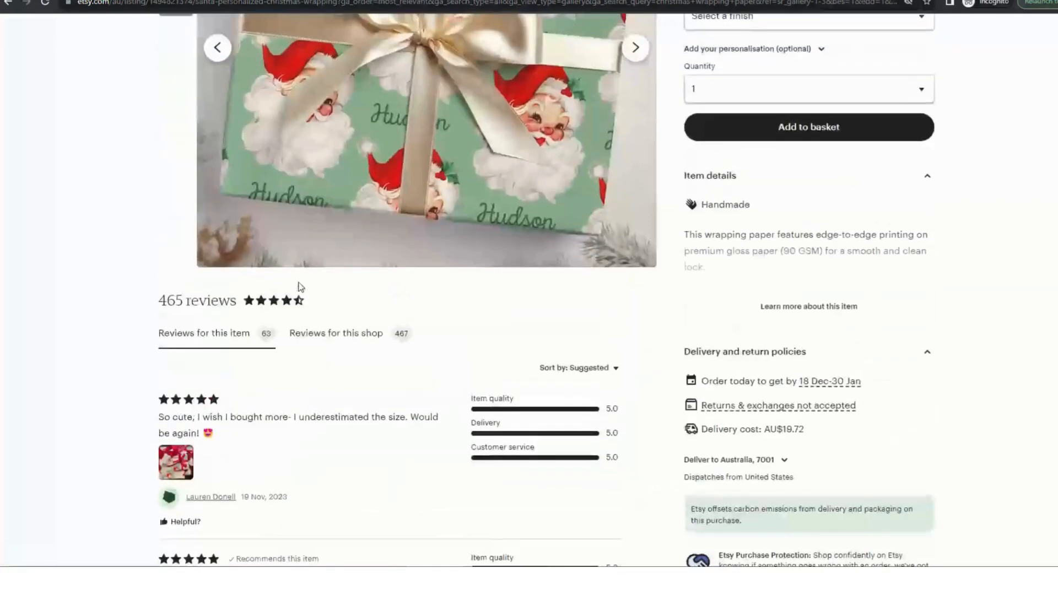
scroll(300, 286, down, 5)
scroll(298, 282, down, 1)
scroll(298, 284, up, 5)
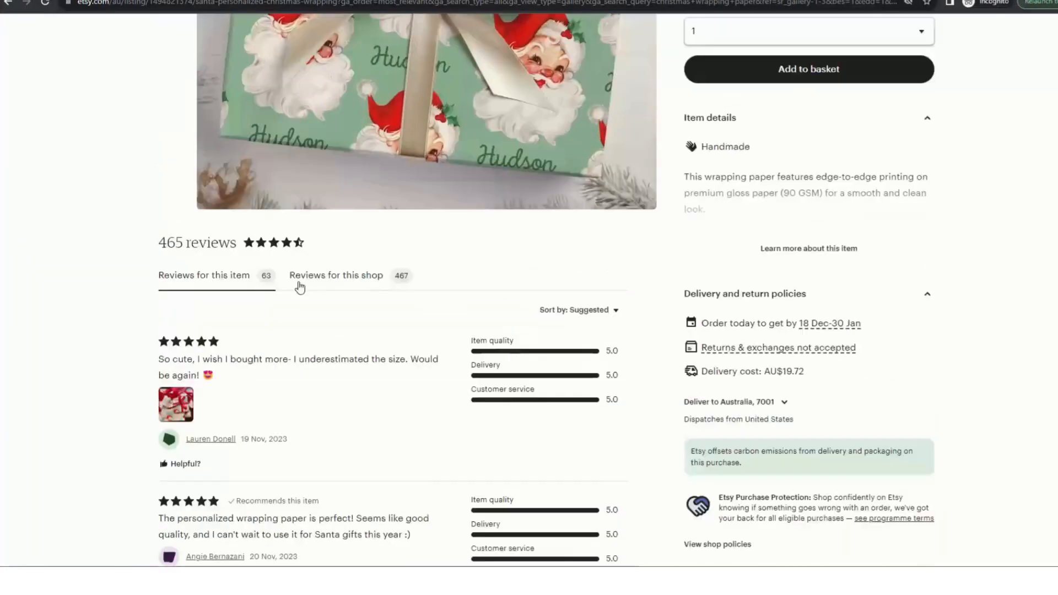
click(325, 278)
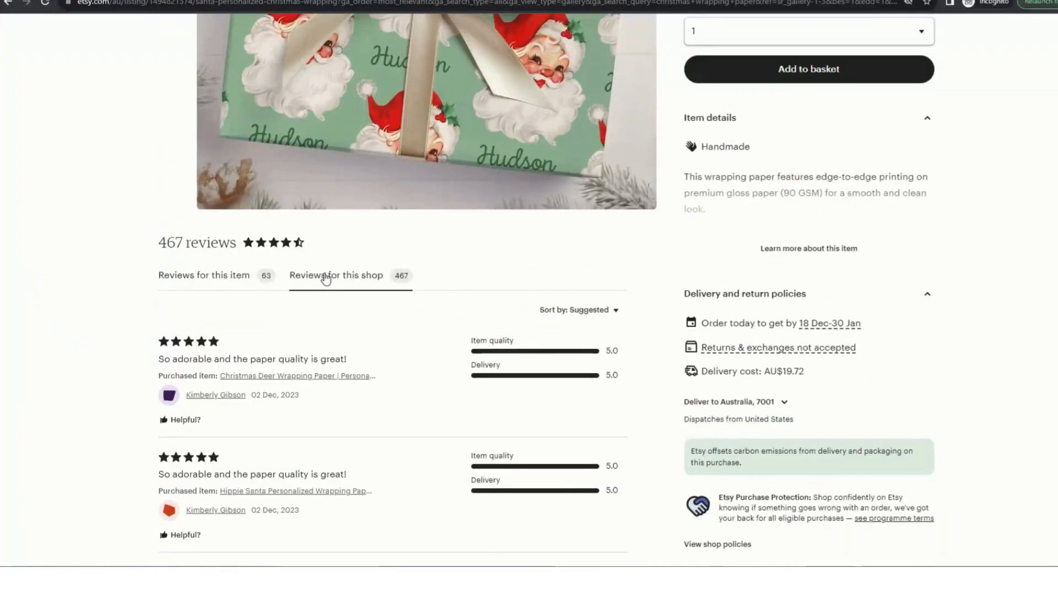
Step: Go to page 117, the last page of shop reviews, and highlight the date of the oldest review
scroll(388, 316, down, 1)
scroll(388, 321, down, 8)
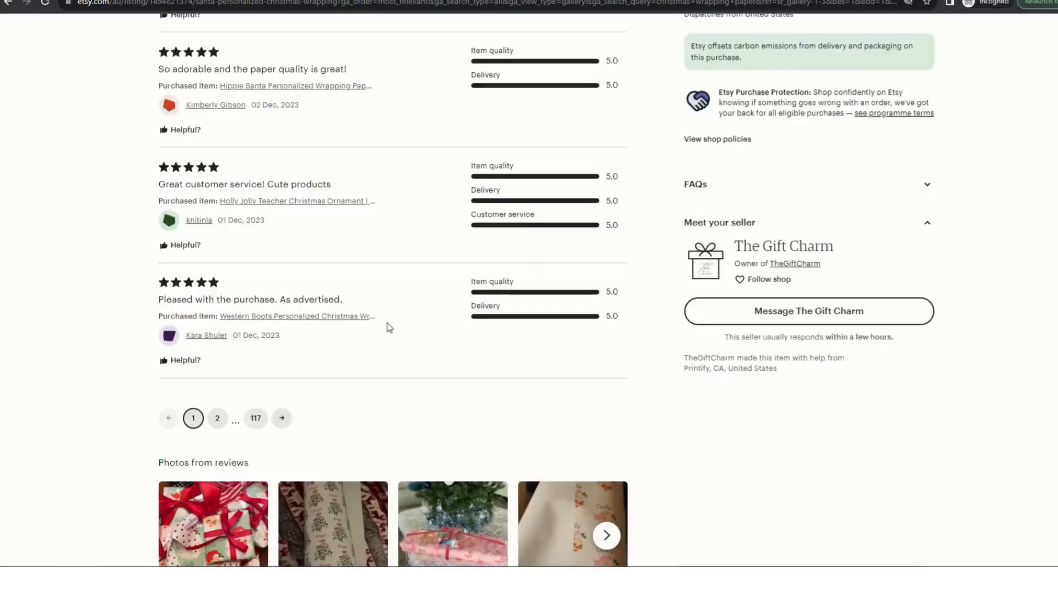
click(257, 363)
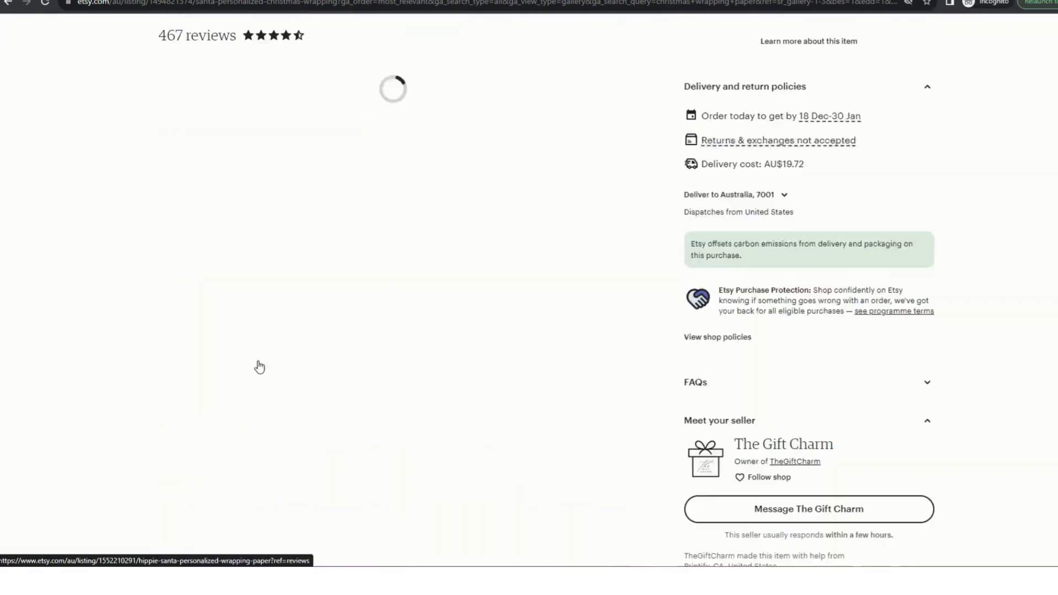
scroll(404, 404, down, 5)
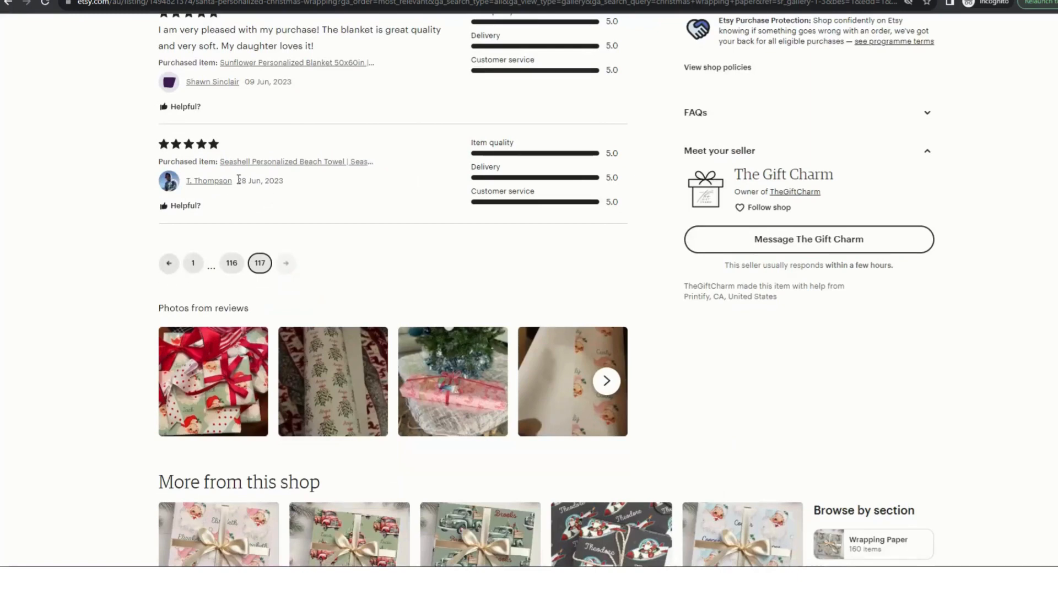
drag(239, 180, 274, 182)
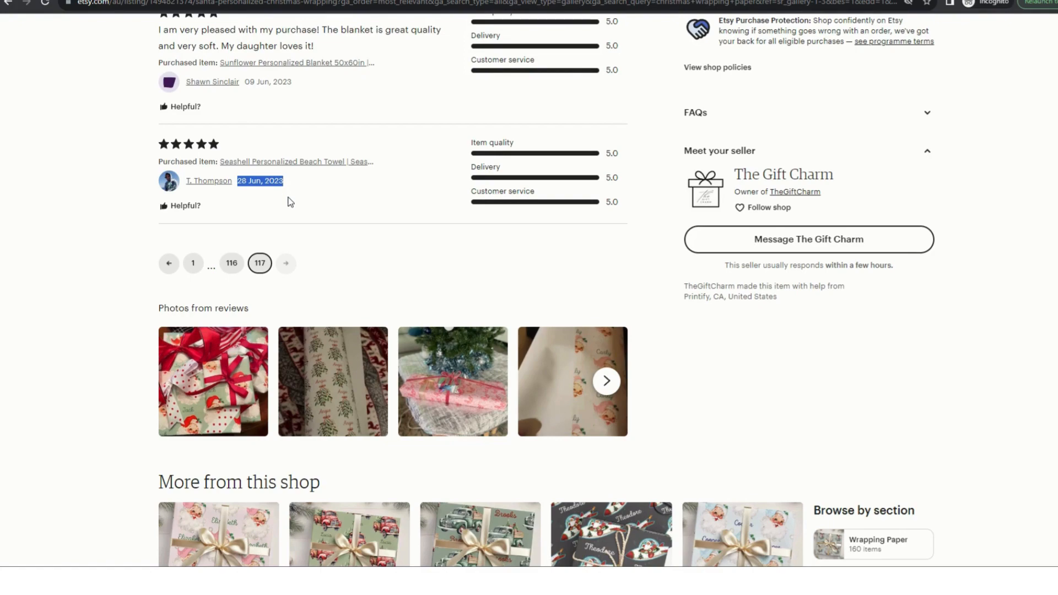
Step: Look back over the shop reviews and return to the Santa wrapping paper listing's photo, price and demand note
scroll(290, 207, down, 4)
scroll(289, 207, up, 12)
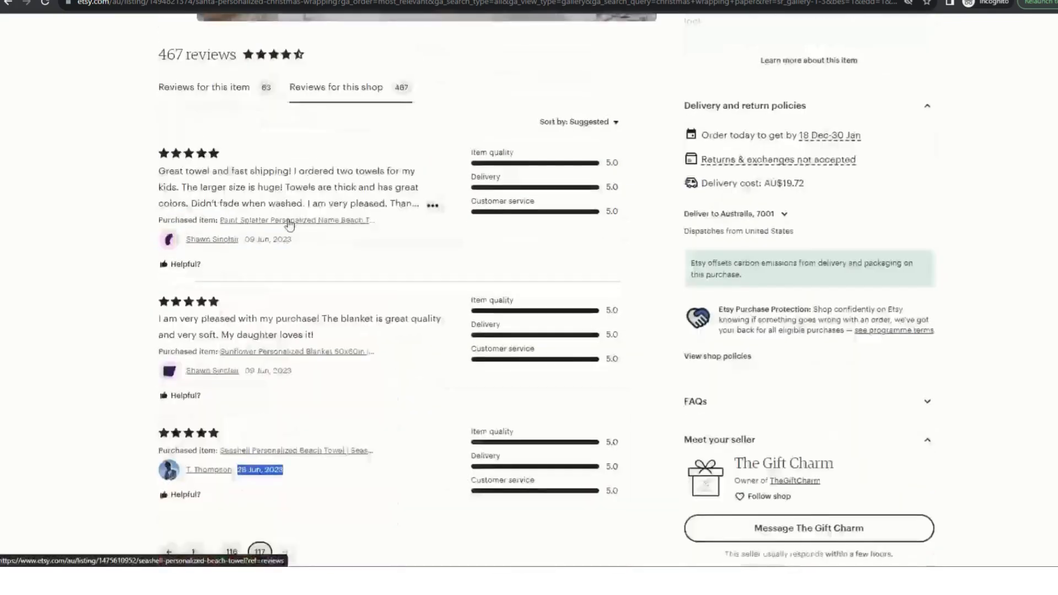
scroll(289, 226, up, 7)
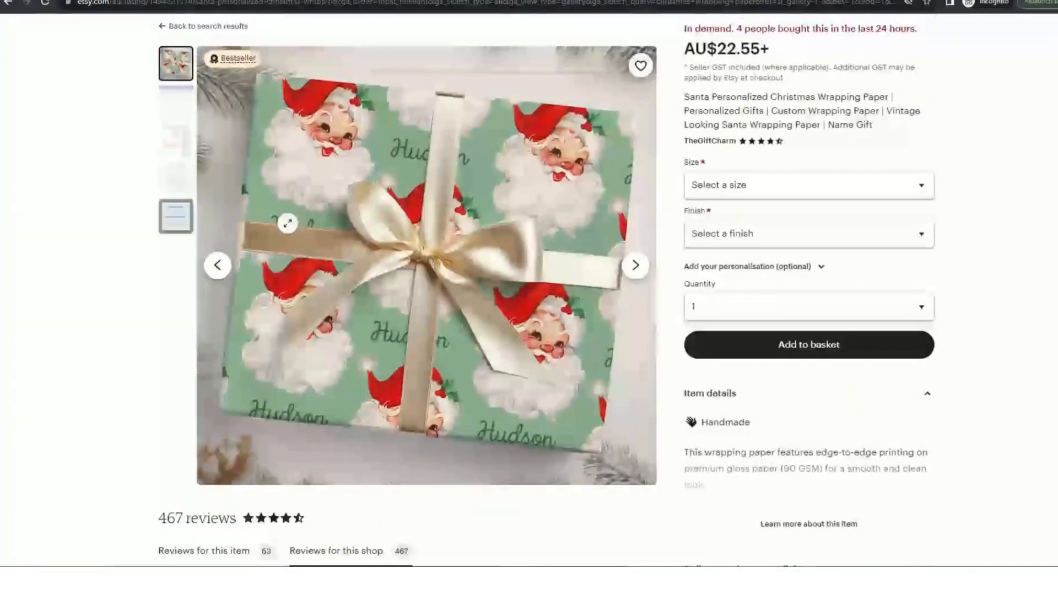
scroll(286, 220, down, 4)
scroll(287, 220, up, 2)
scroll(287, 221, down, 2)
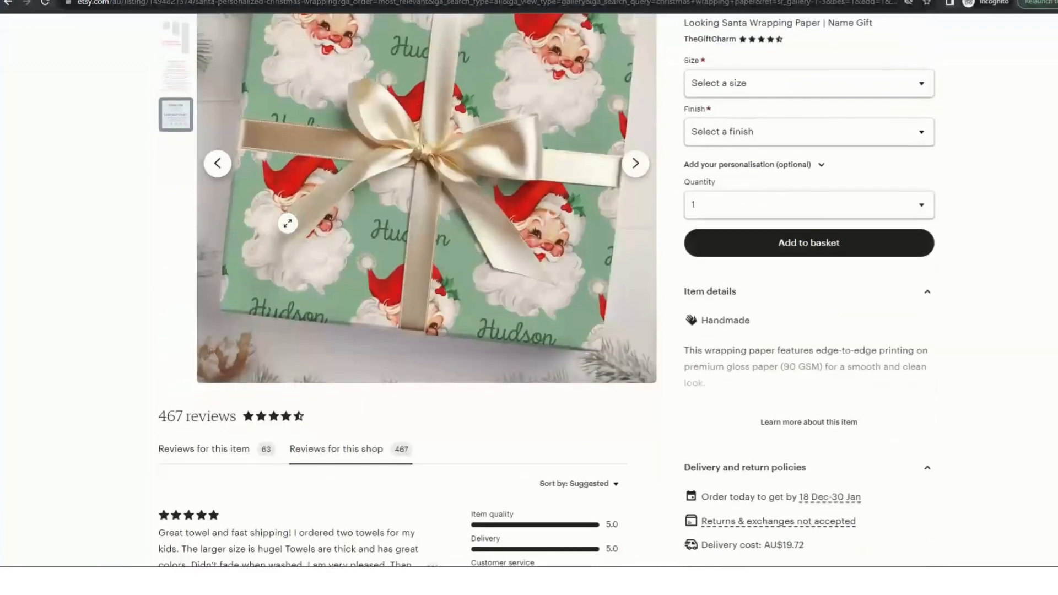
scroll(286, 220, up, 1)
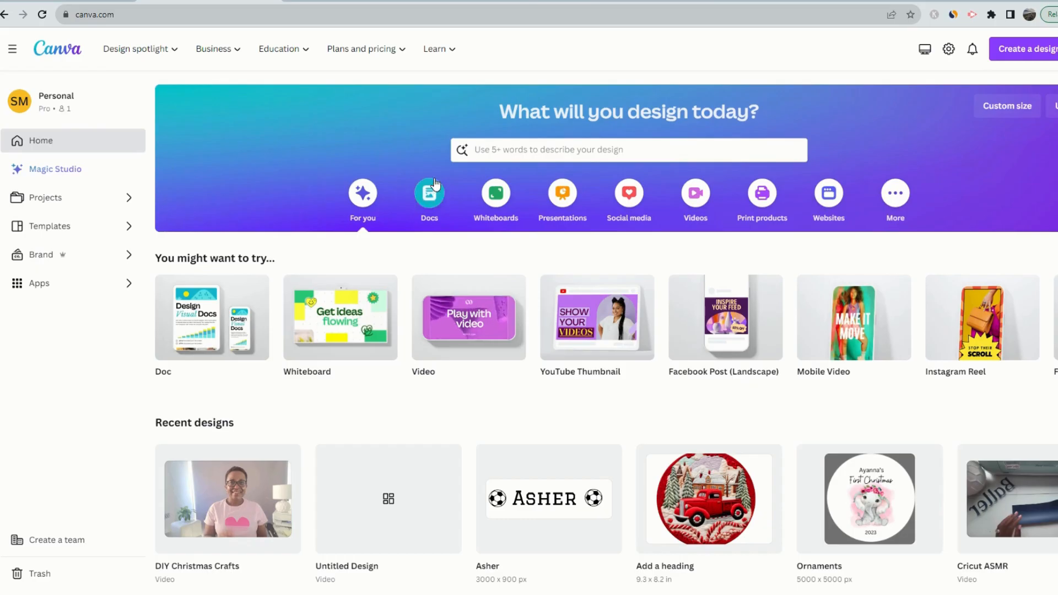
Step: Switch to Canva and create a new custom-size design of 3000 × 900 px
click(1031, 54)
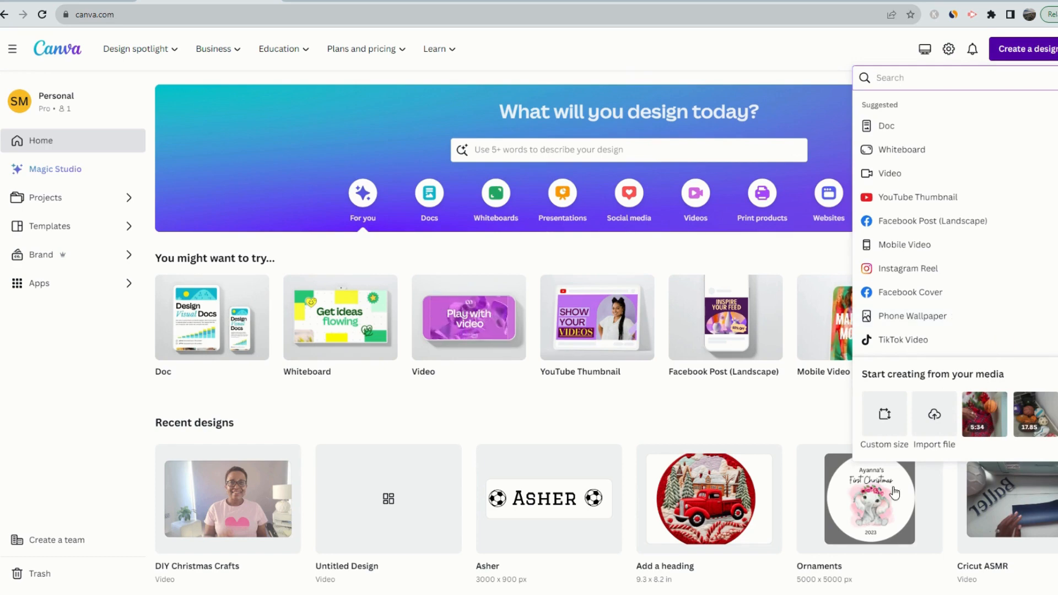
click(884, 416)
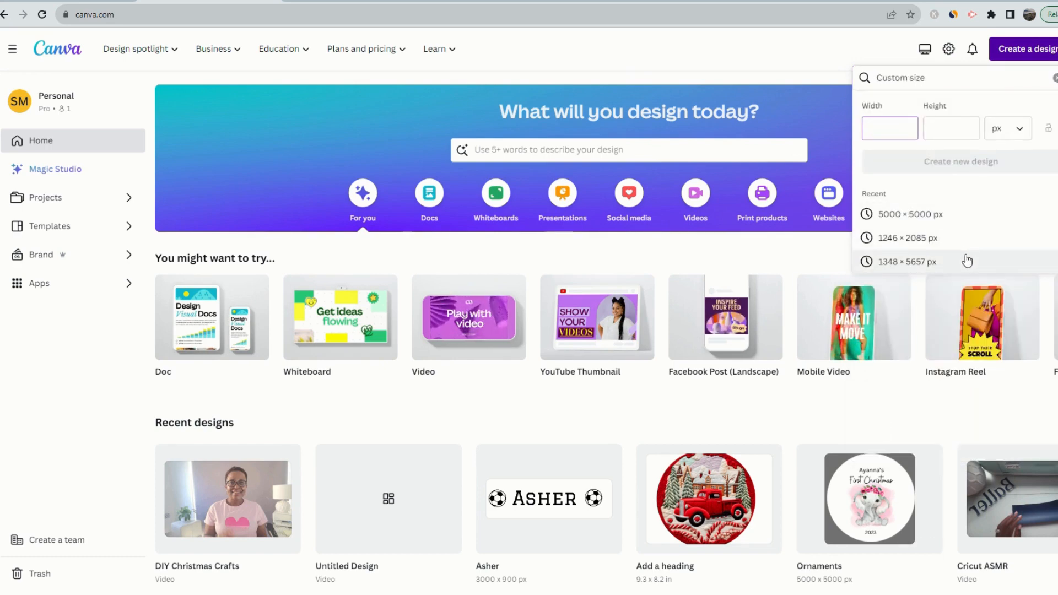
text(3)
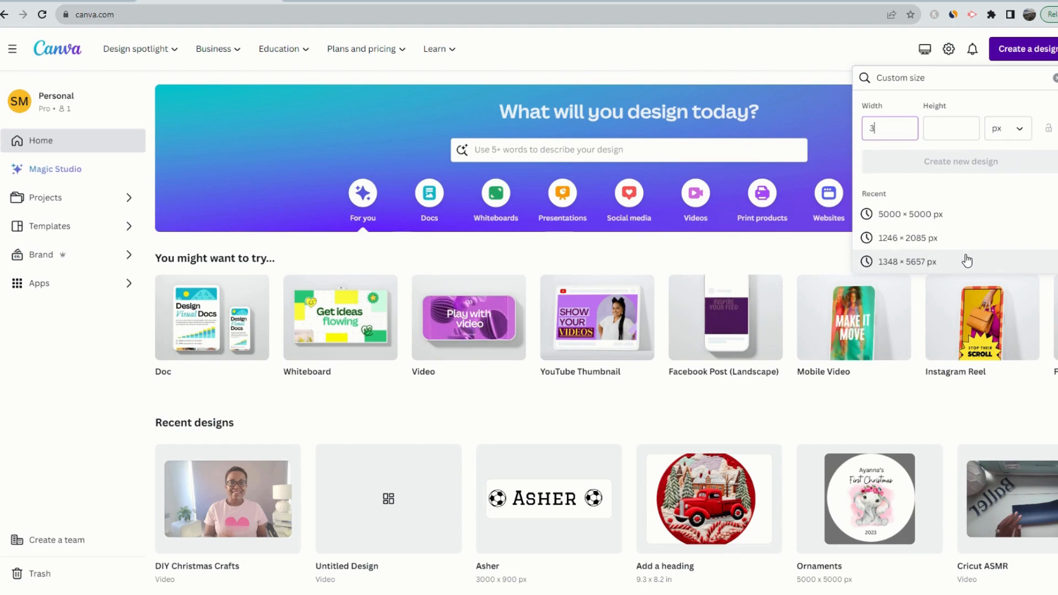
text(000)
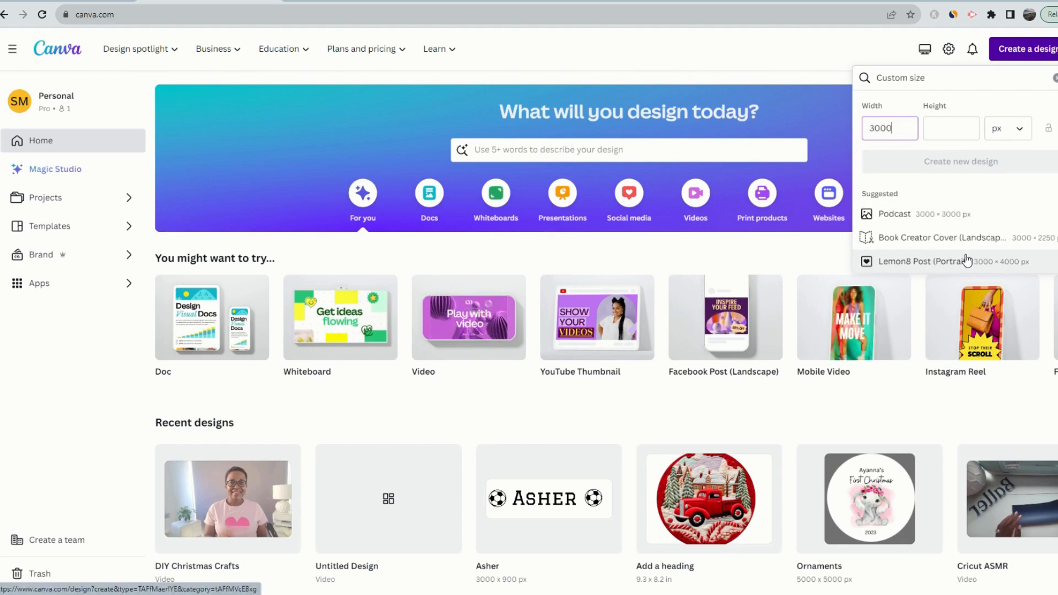
click(964, 135)
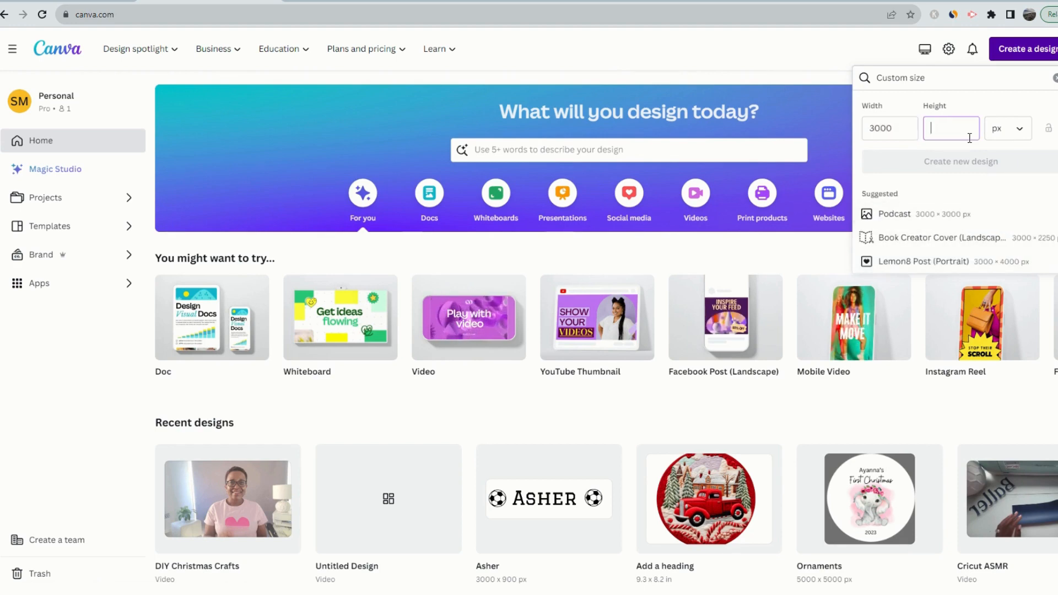
text(900)
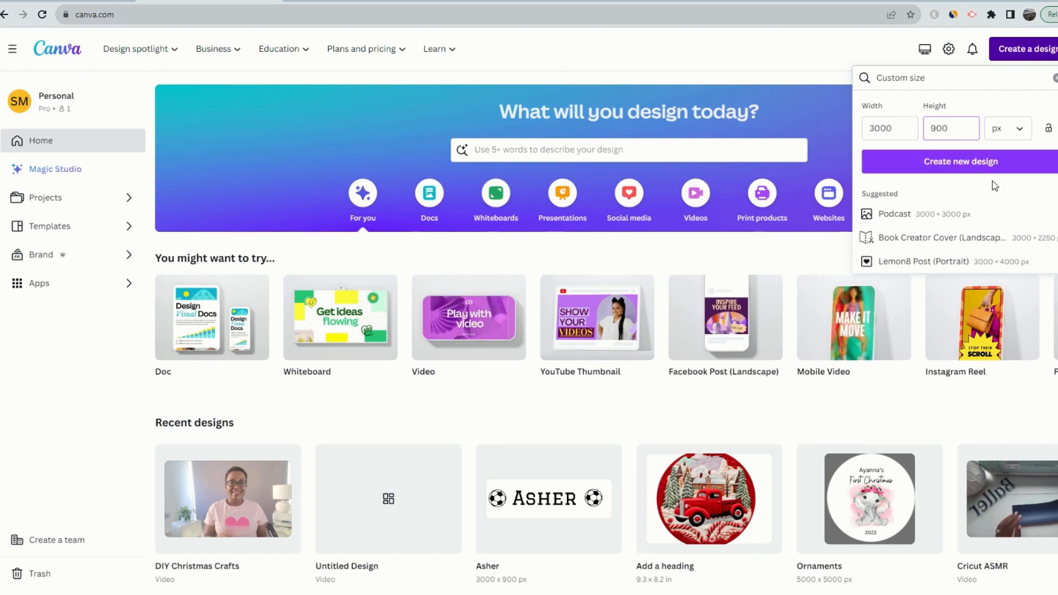
click(987, 162)
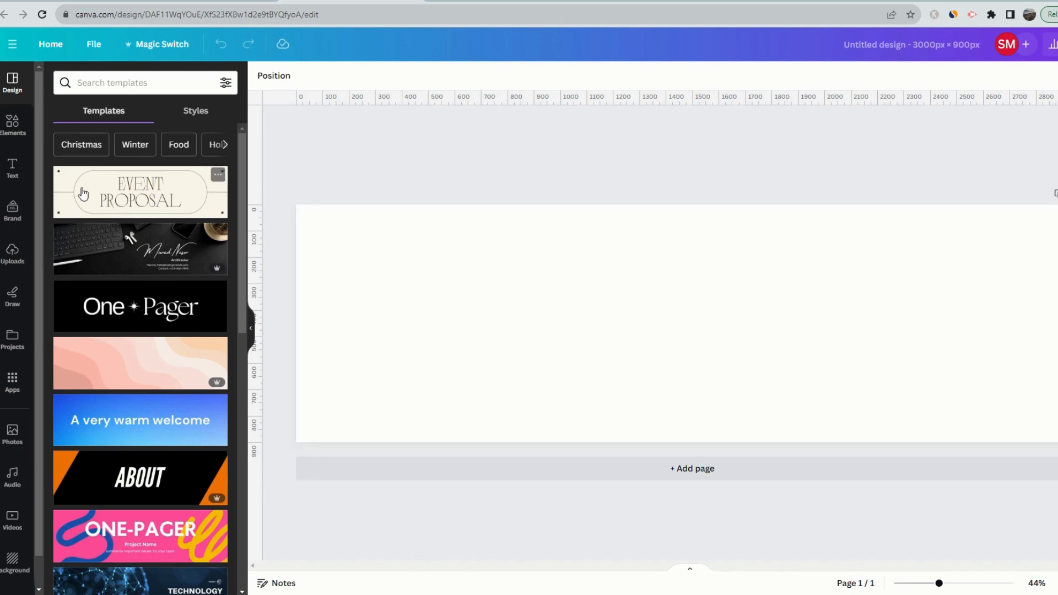
Step: Add the uploaded Santa face image near the page's left end and enlarge it to about 630 px wide
click(13, 253)
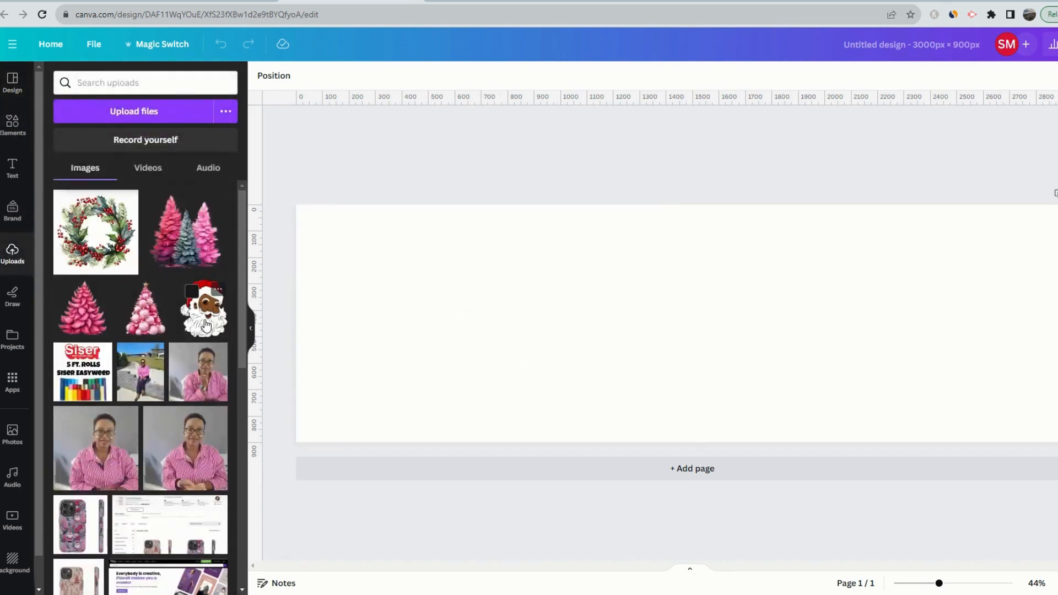
click(210, 322)
drag(637, 350, 397, 337)
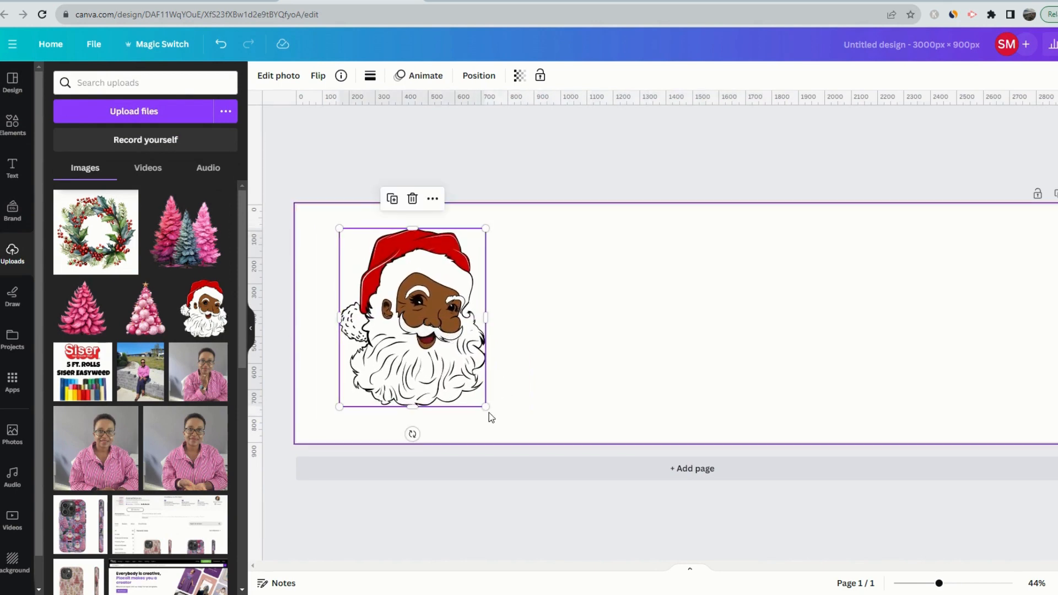
drag(486, 407, 513, 416)
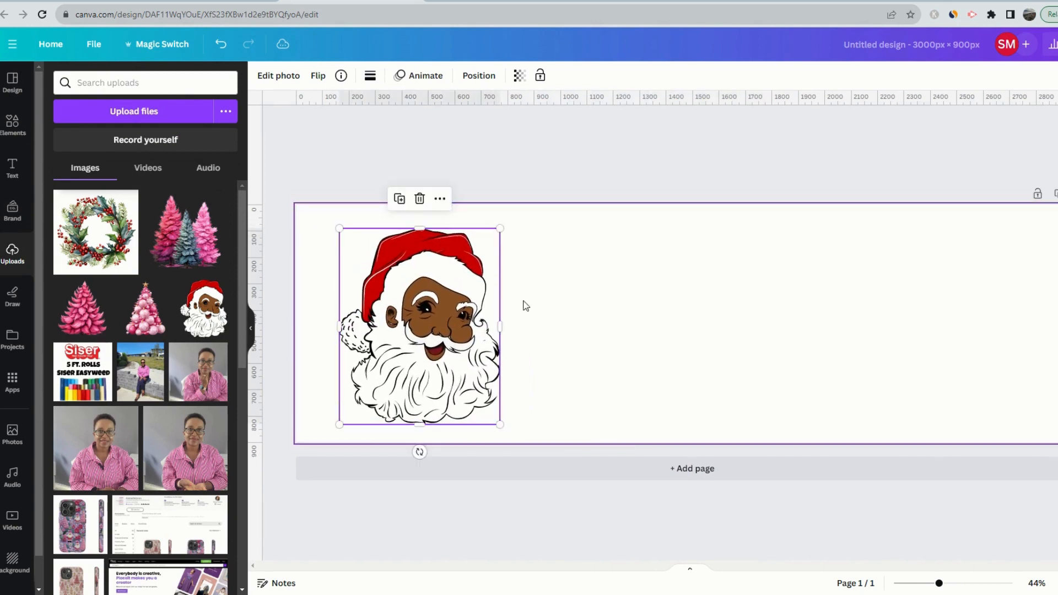
drag(501, 226, 506, 220)
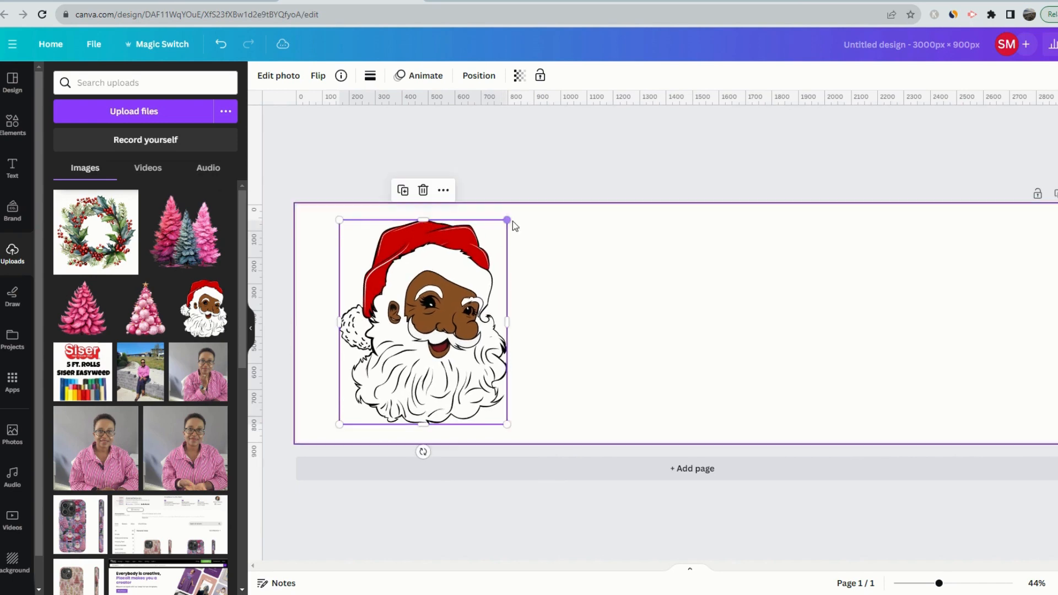
Step: Duplicate the Santa image and place the copy toward the page's right end, level with the original
right_click(449, 370)
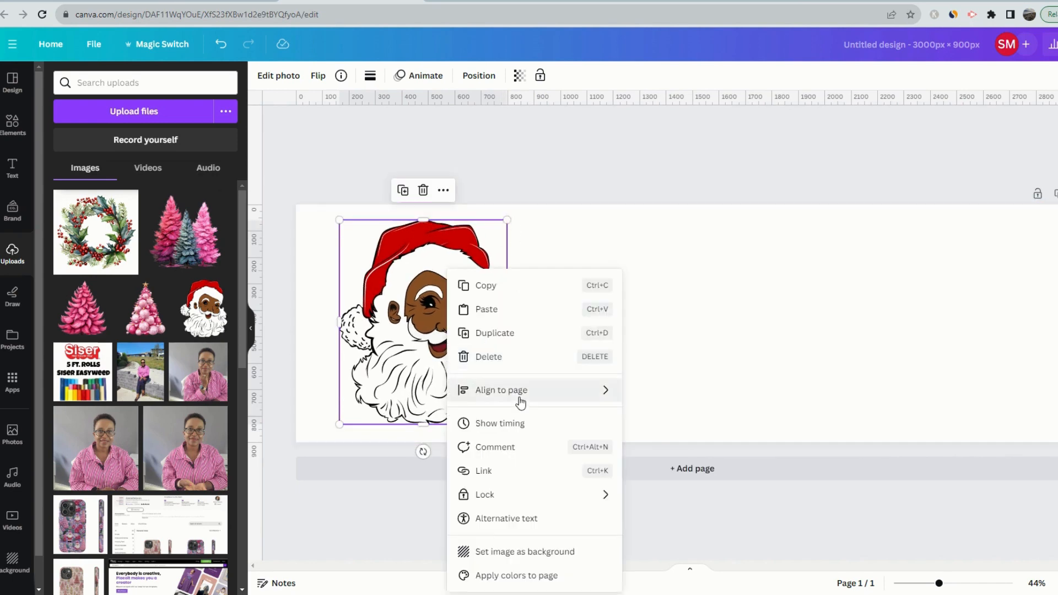
click(514, 333)
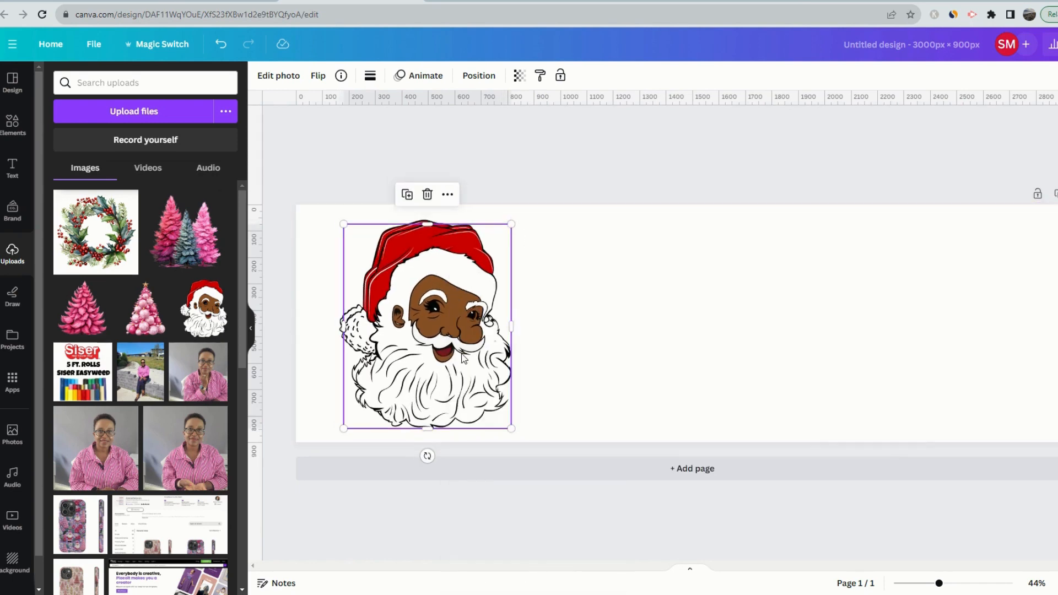
drag(463, 356, 899, 357)
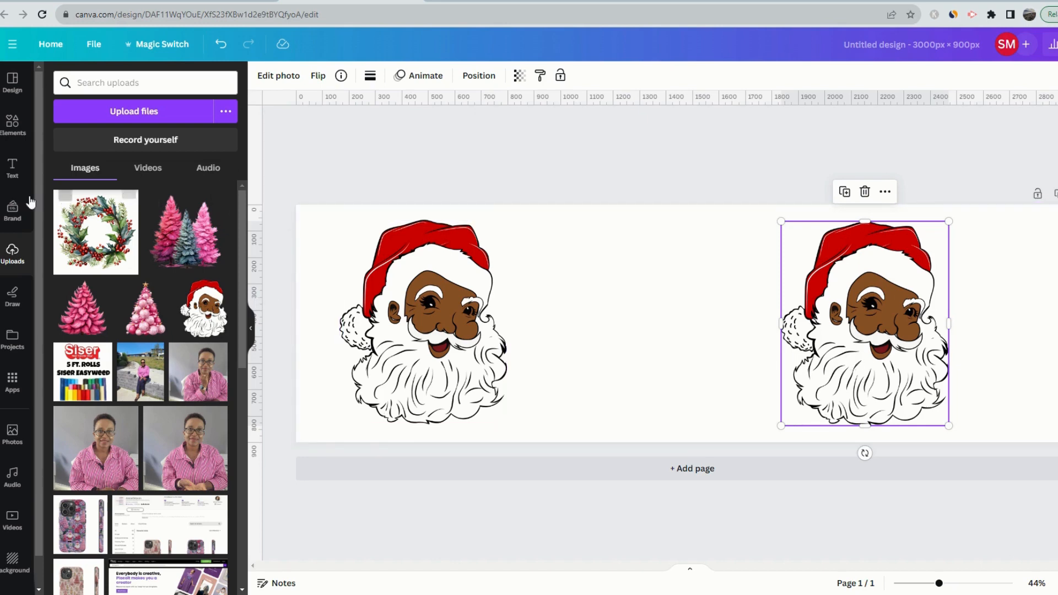
Step: Add a heading text box and place it in the gap between the two Santa images
click(14, 167)
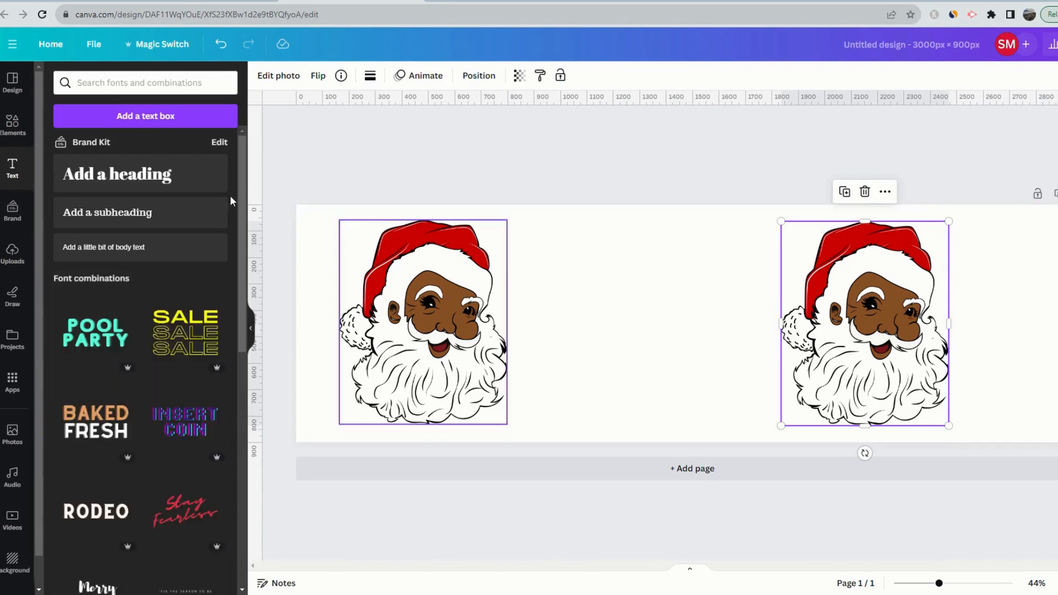
key(t)
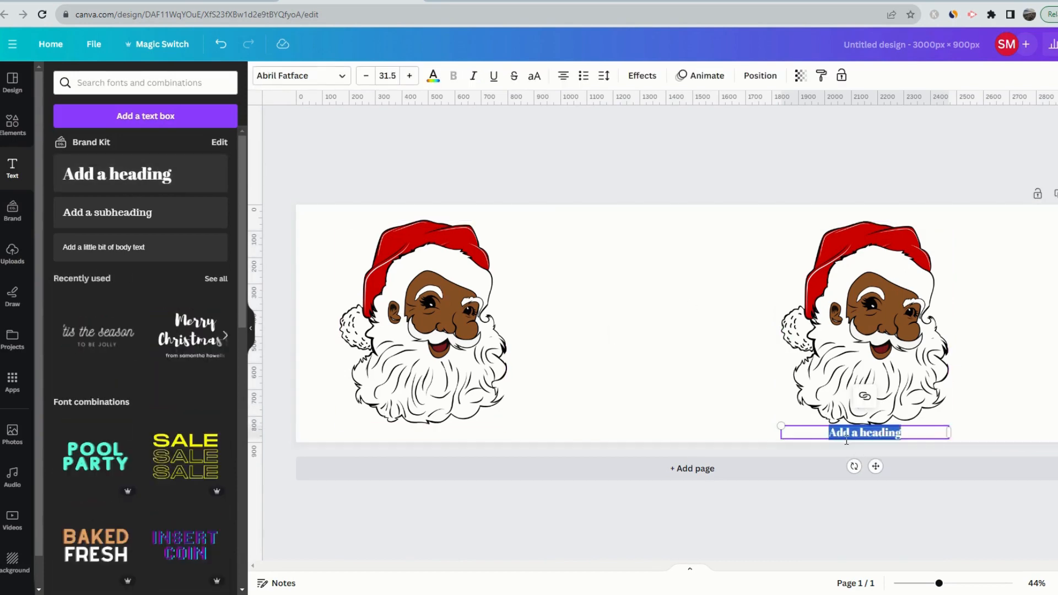
click(729, 382)
drag(847, 439, 627, 324)
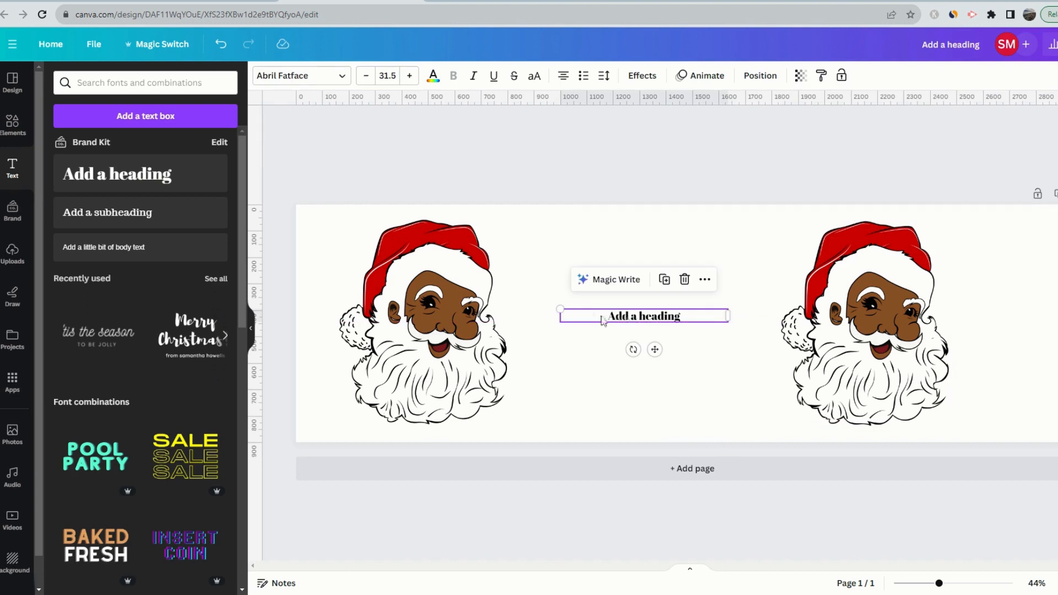
Step: Search the fonts for "nick" and set the heading's font to Nickainley
click(308, 83)
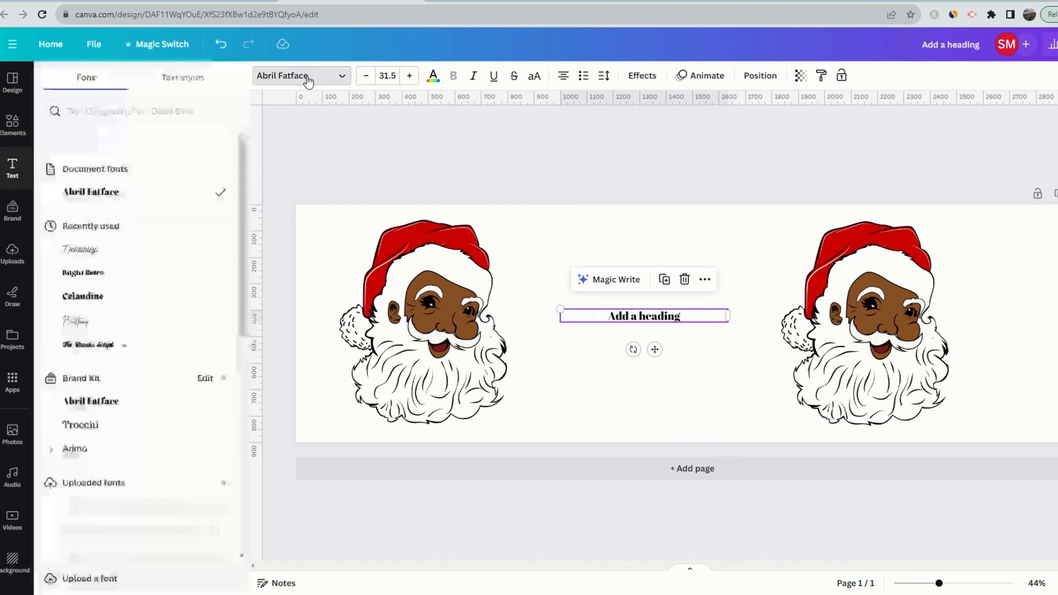
click(96, 113)
text(ni)
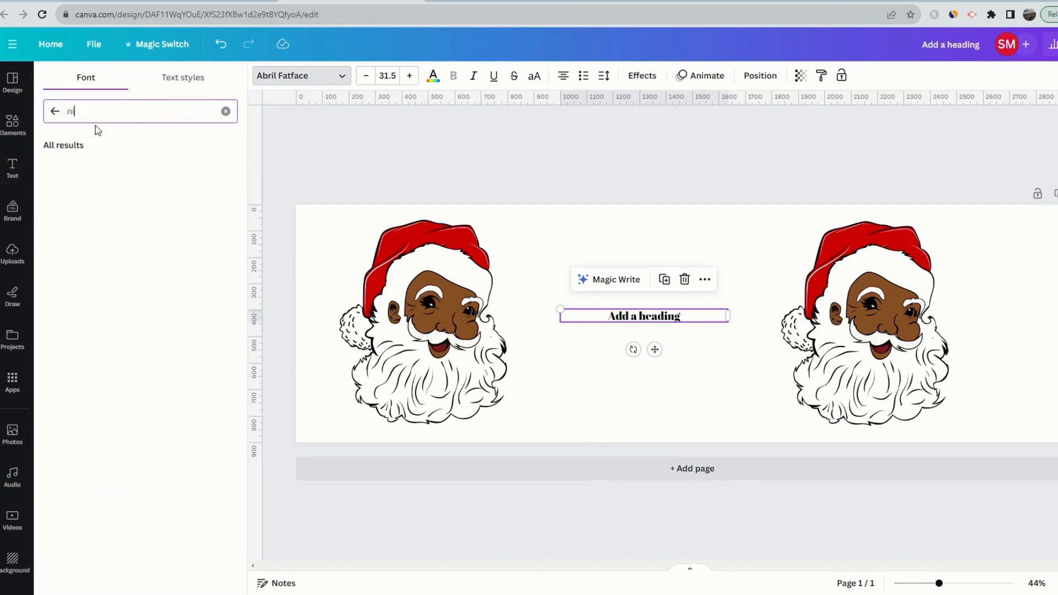
text(ck)
click(96, 169)
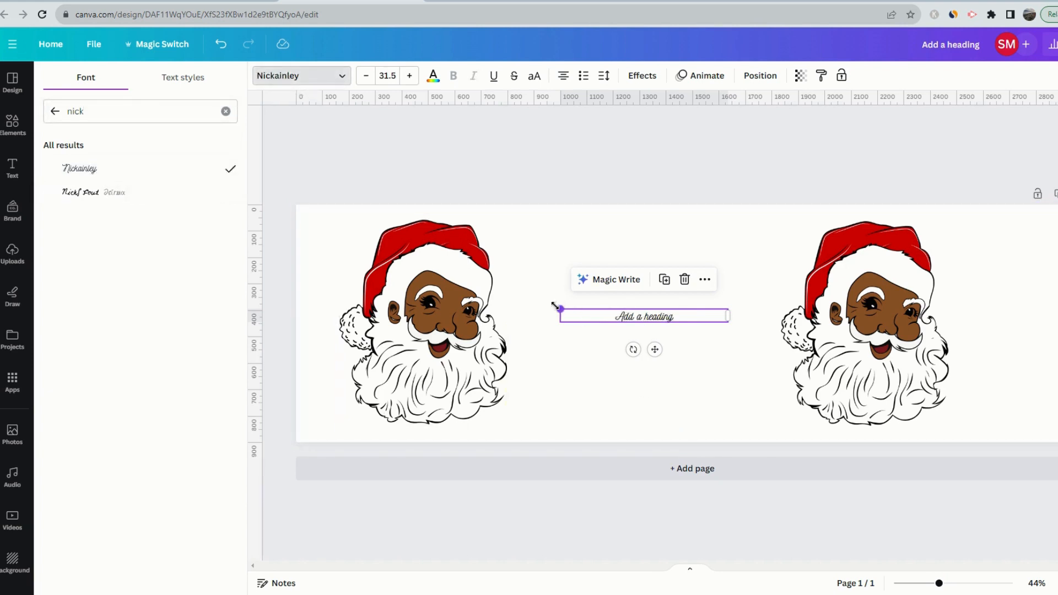
Step: Enlarge the heading text to size 41.5 and replace its placeholder with the recipient's first name
drag(555, 305, 503, 226)
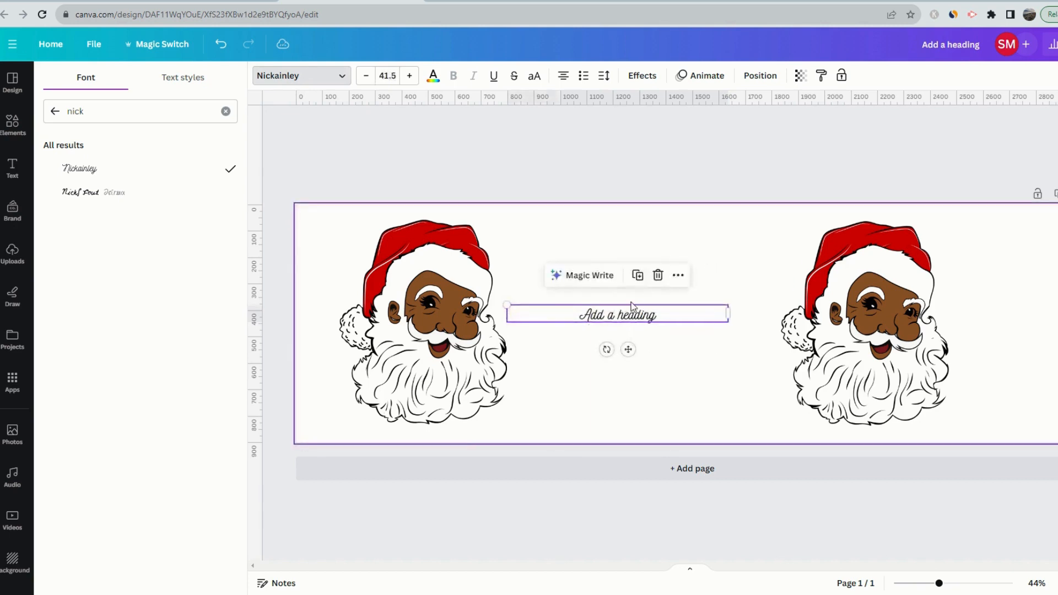
double_click(632, 308)
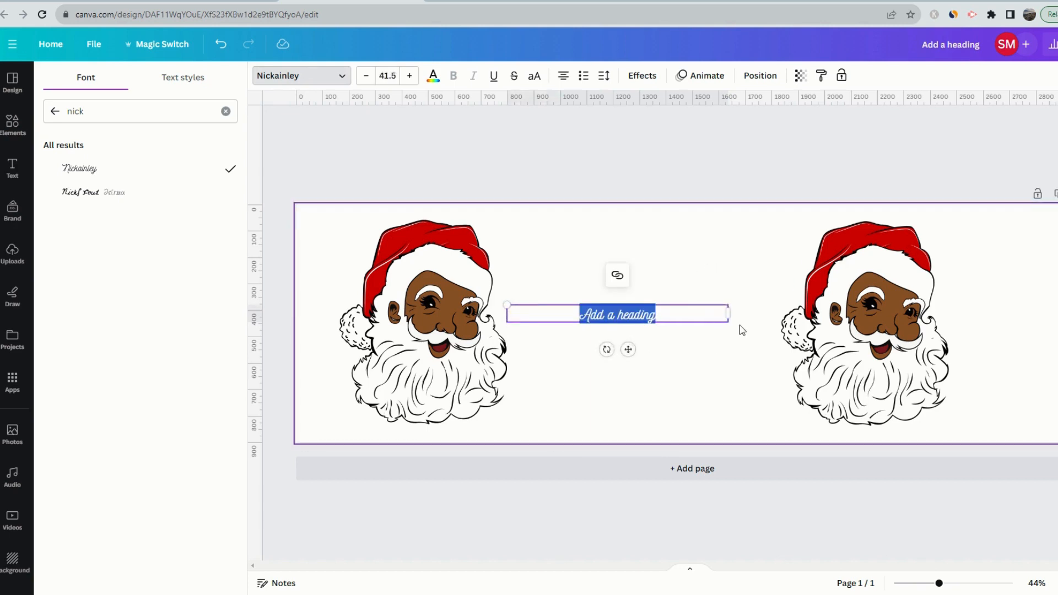
text(Sandy)
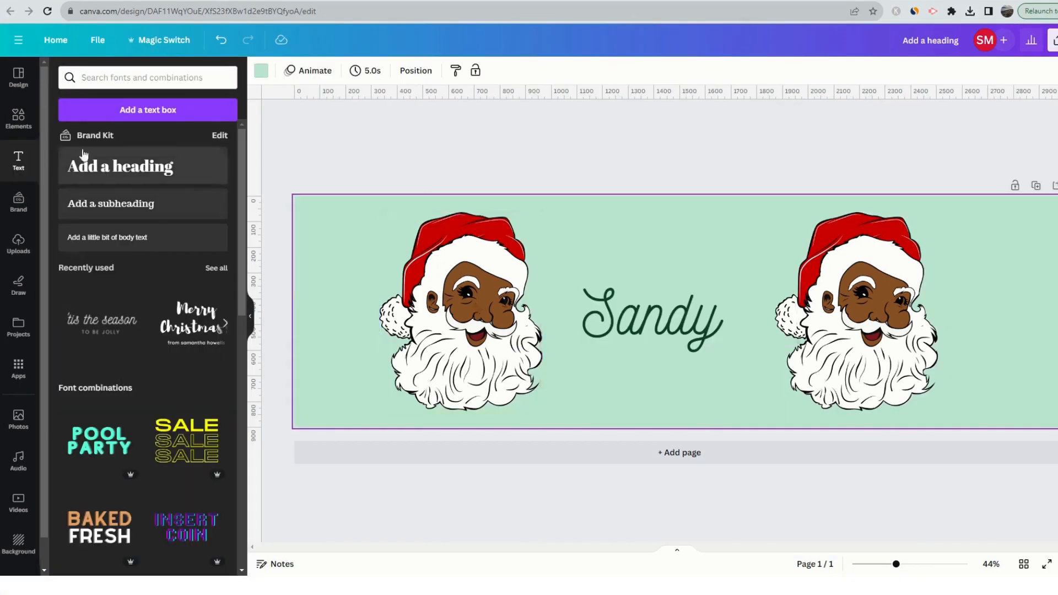
Step: Search the design elements for "tinsel"
click(25, 127)
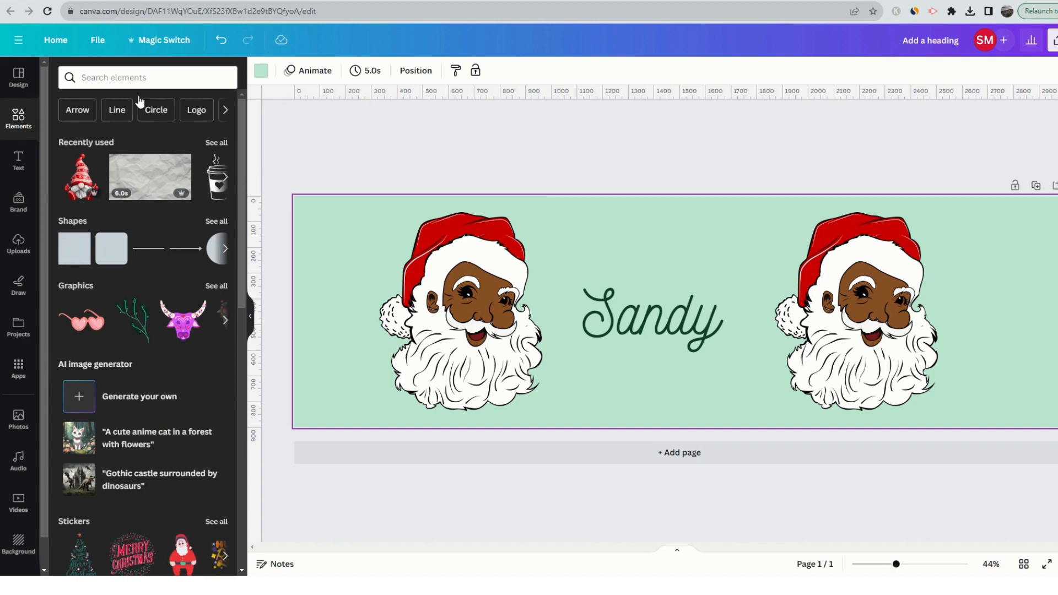
click(129, 79)
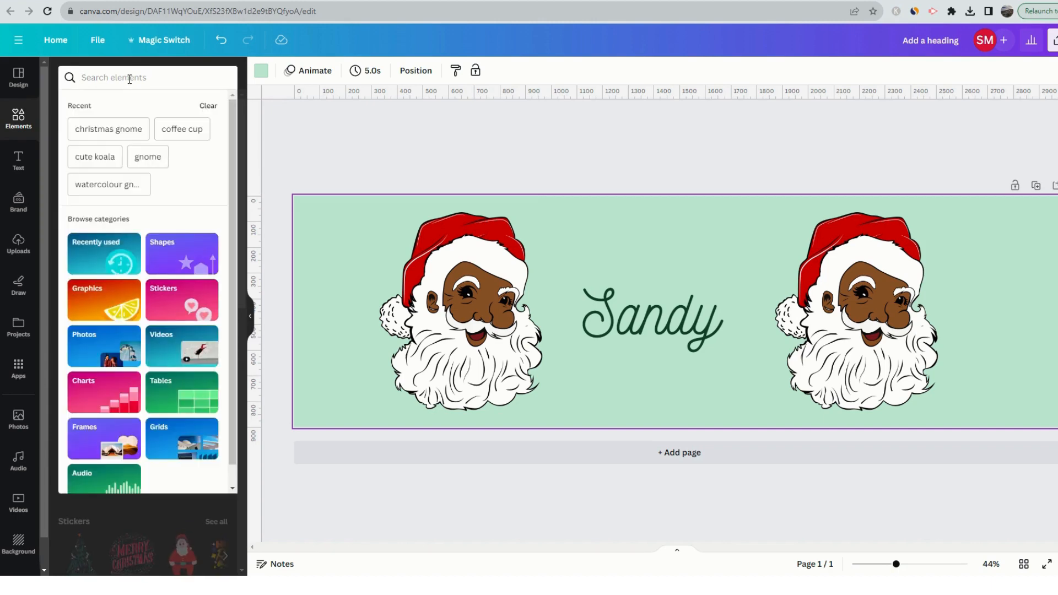
text(tin)
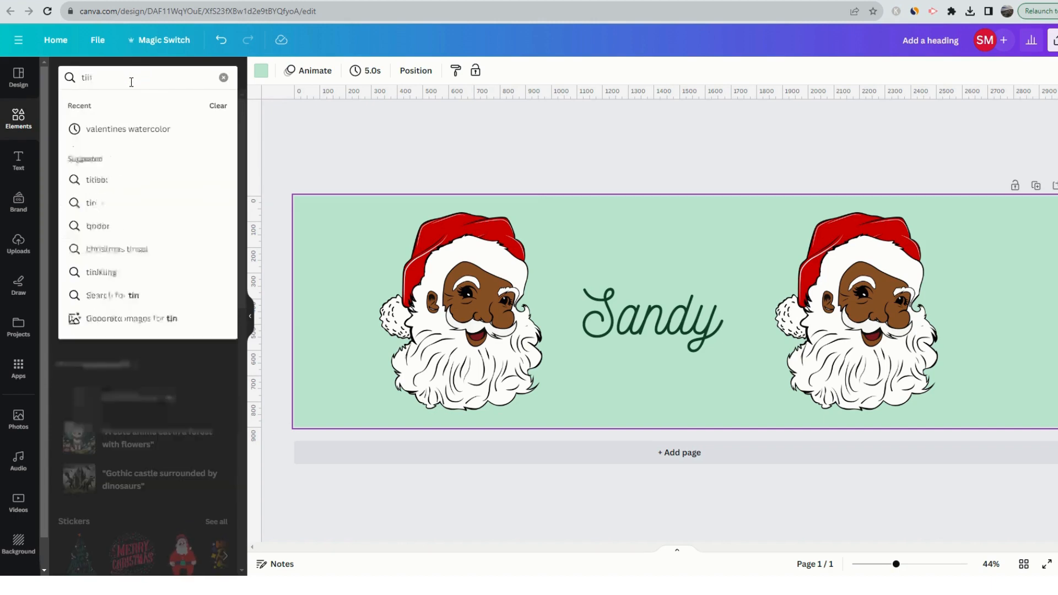
text(sel)
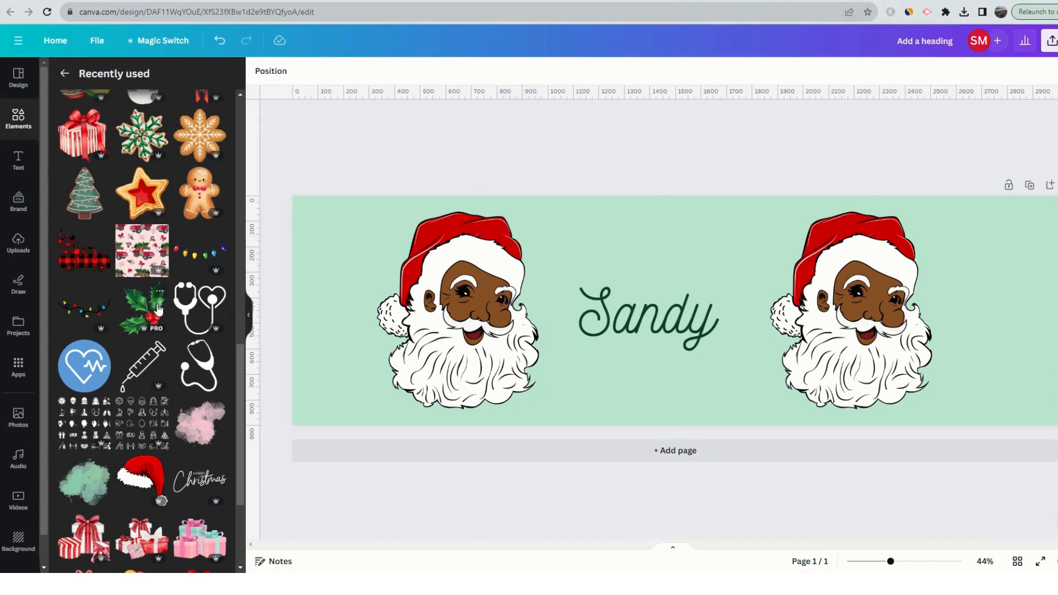
Step: Add the recently used holly graphic, shrink and rotate it, and place it on the brim of the first Santa's hat
drag(142, 298, 722, 281)
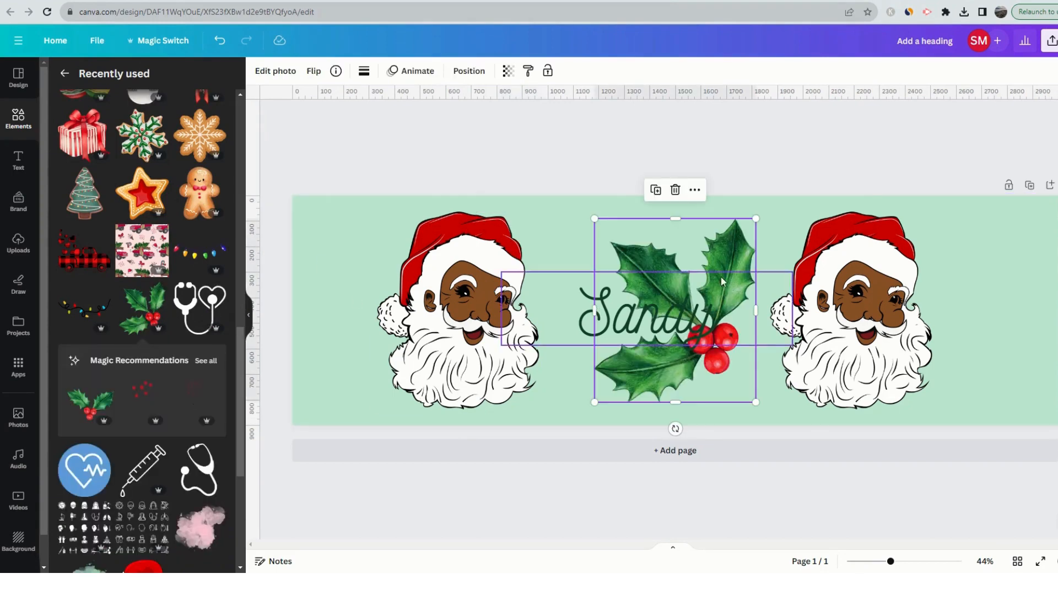
drag(755, 218, 539, 241)
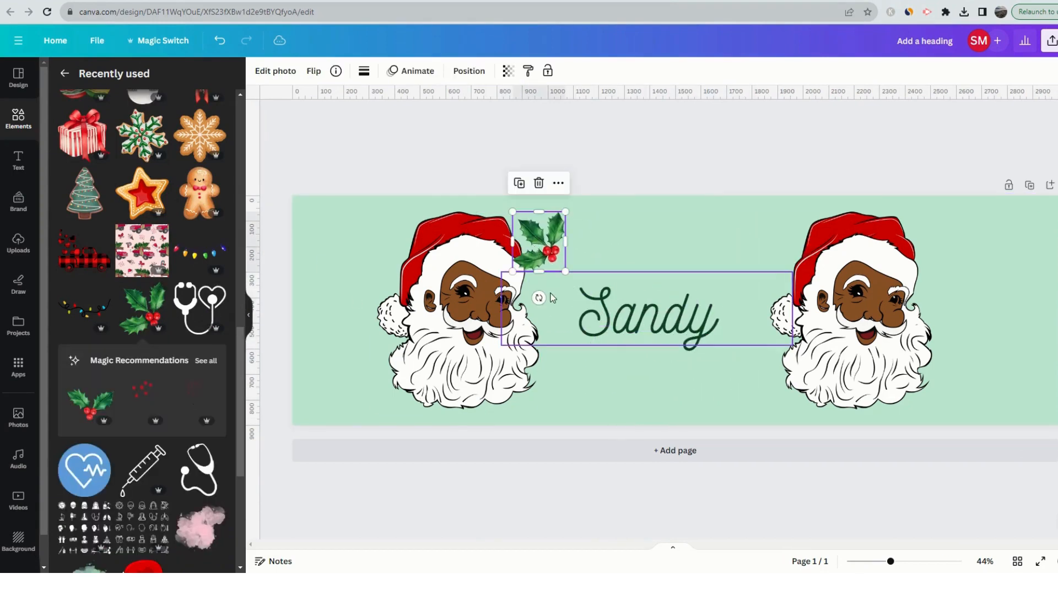
drag(539, 298, 487, 262)
drag(556, 206, 545, 237)
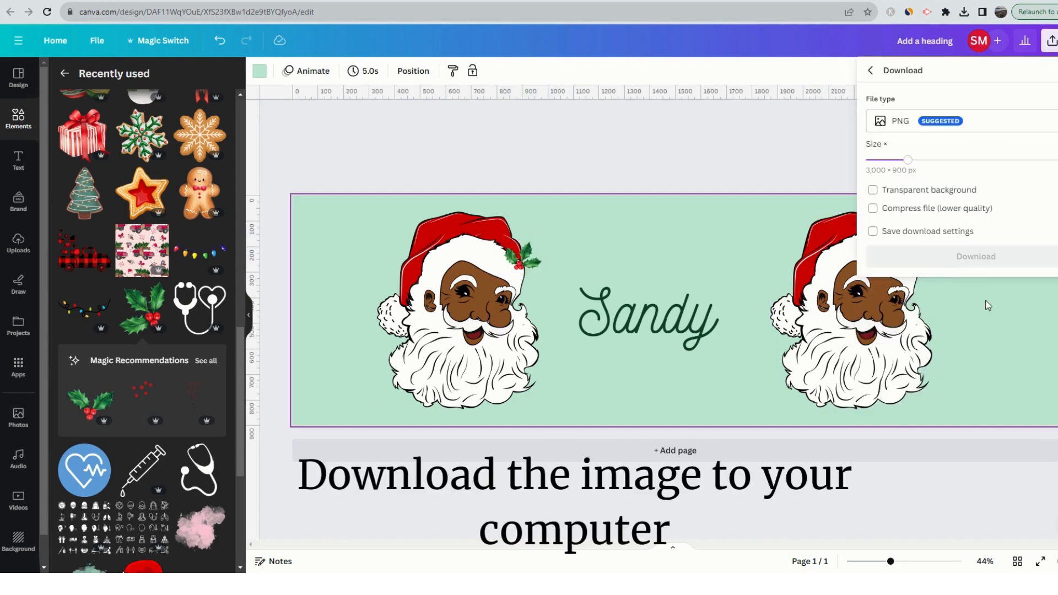
Step: Download the design as a PNG at 3,000 × 900 px
click(873, 190)
click(956, 256)
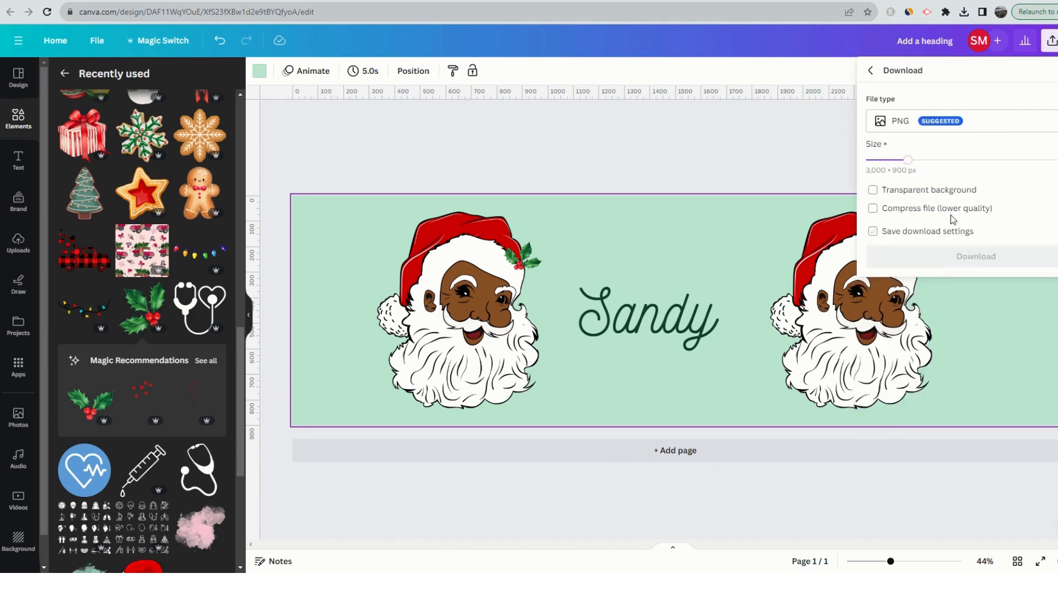
Step: Download the design again as a PNG with a transparent background
click(920, 191)
click(957, 257)
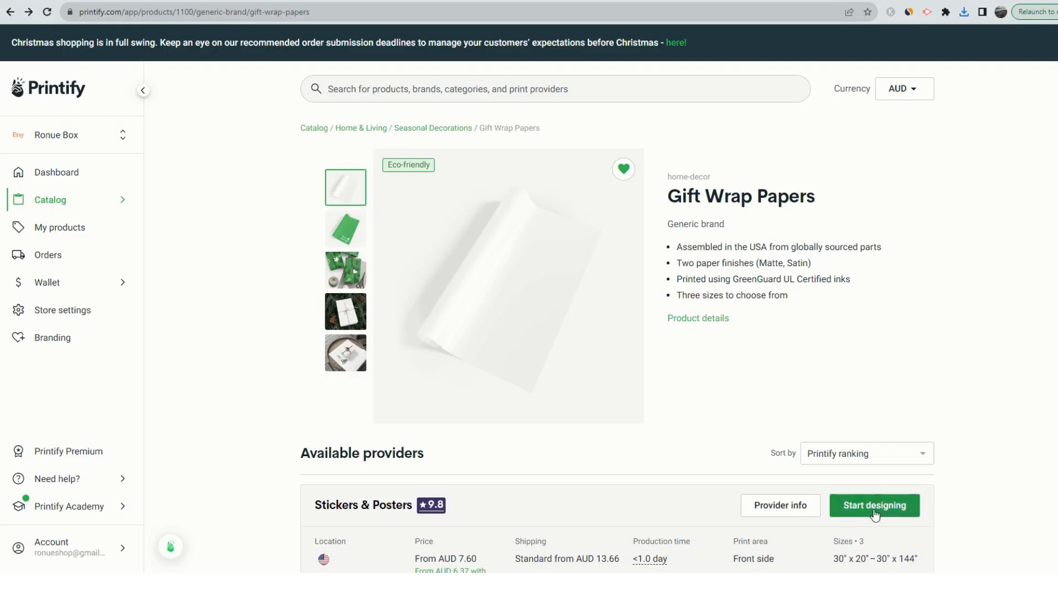
Step: In Printify, start designing Gift Wrap Papers from Stickers & Posters and repeat the Santa artwork as a brick horizontal pattern
click(876, 506)
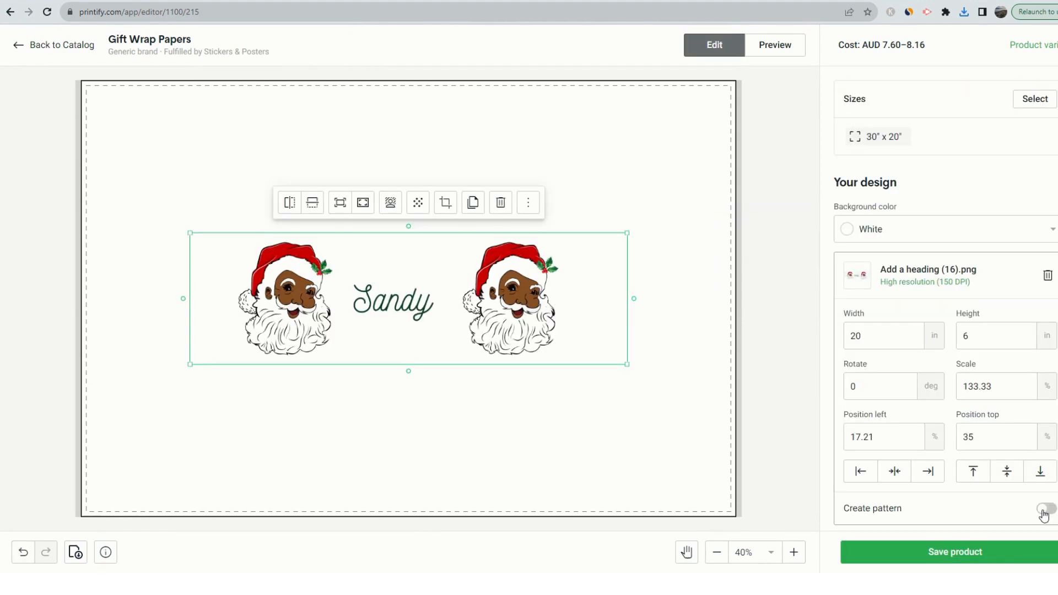
click(1044, 510)
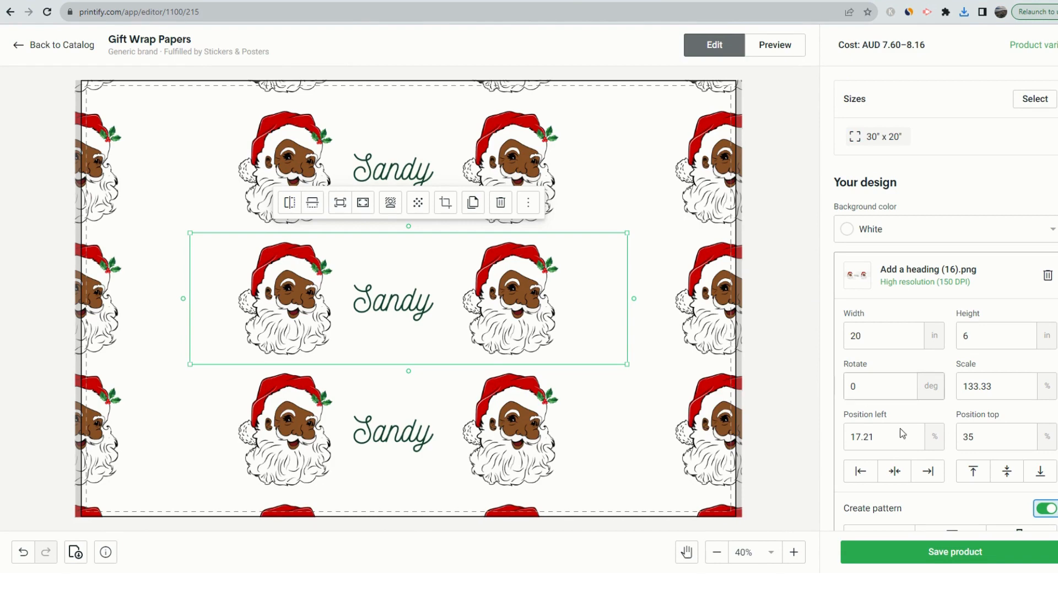
scroll(970, 485, down, 5)
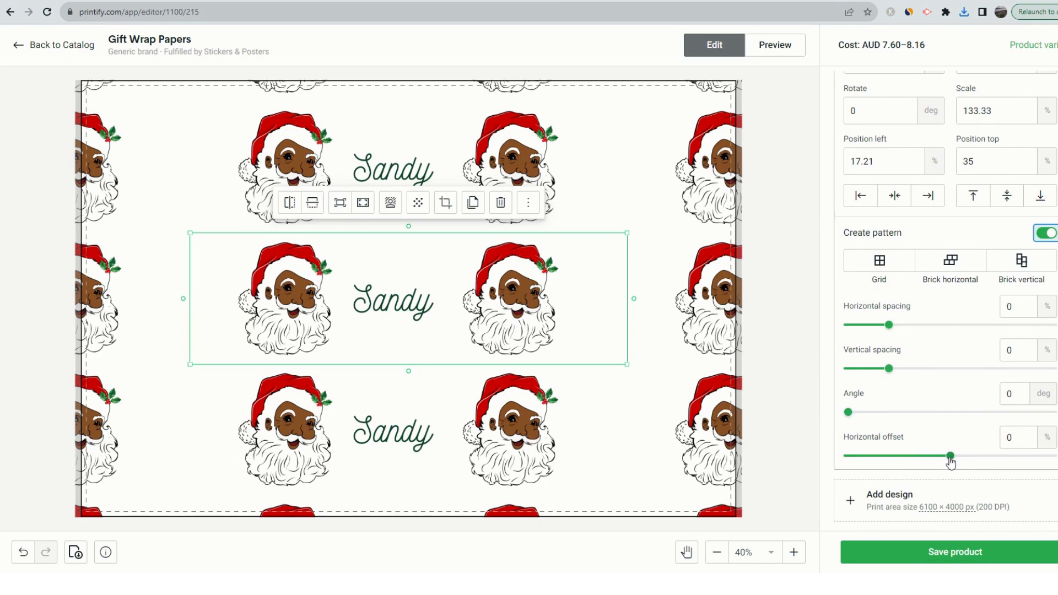
click(880, 267)
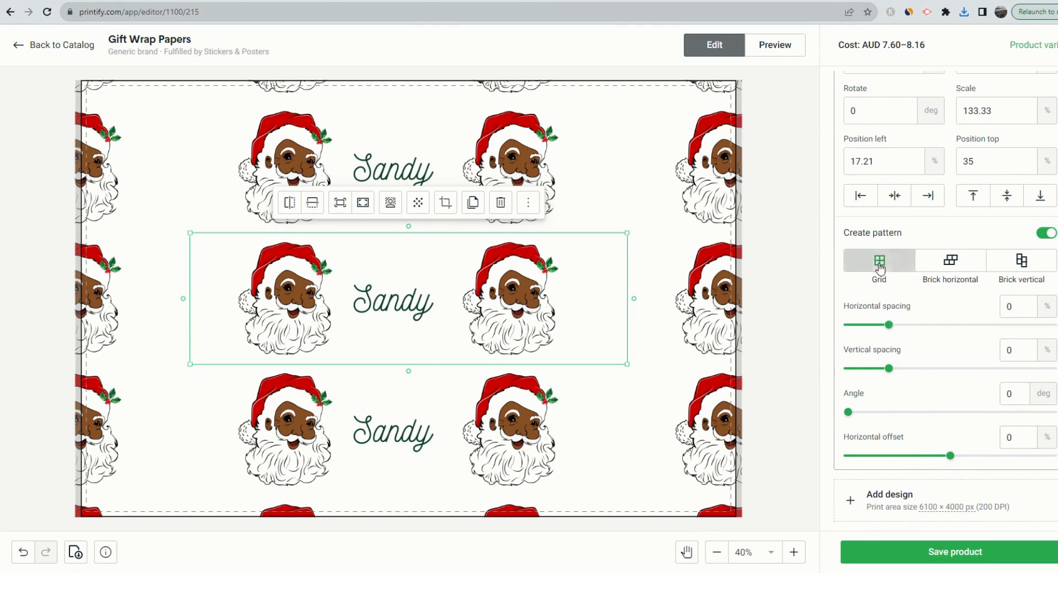
click(952, 268)
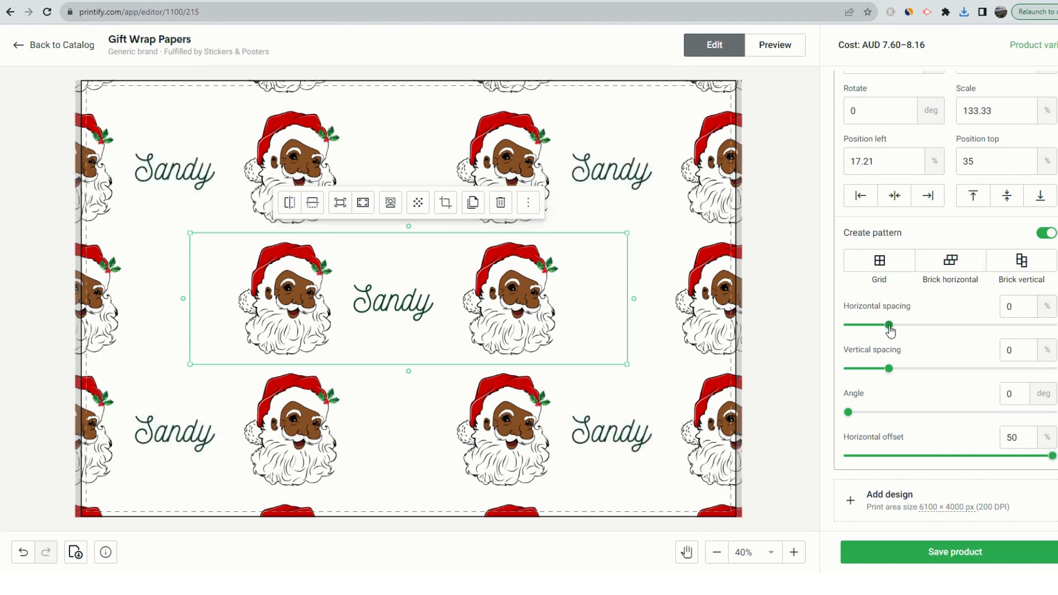
Step: Set the pattern's vertical spacing to 1% and its horizontal spacing to -11%
drag(890, 326, 878, 327)
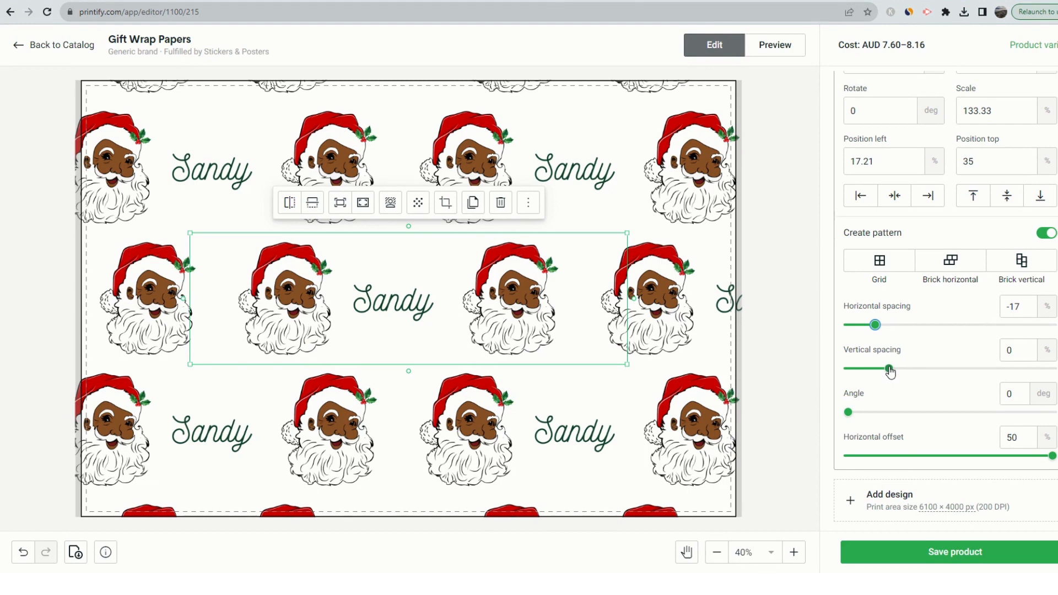
mouse_move(890, 372)
mouse_down()
mouse_move(880, 372)
mouse_move(891, 373)
mouse_up()
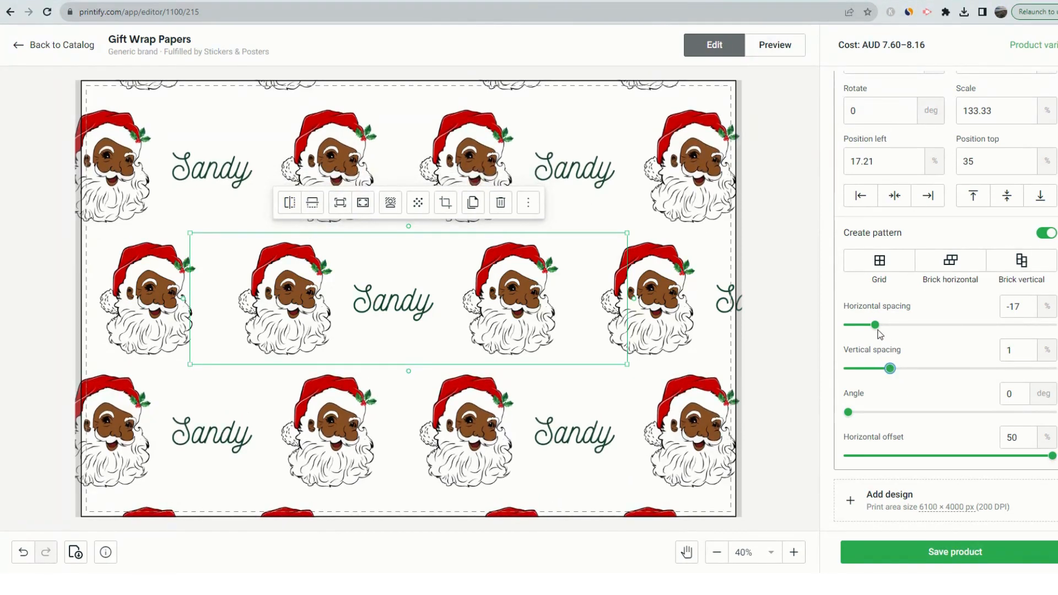
drag(874, 325, 882, 331)
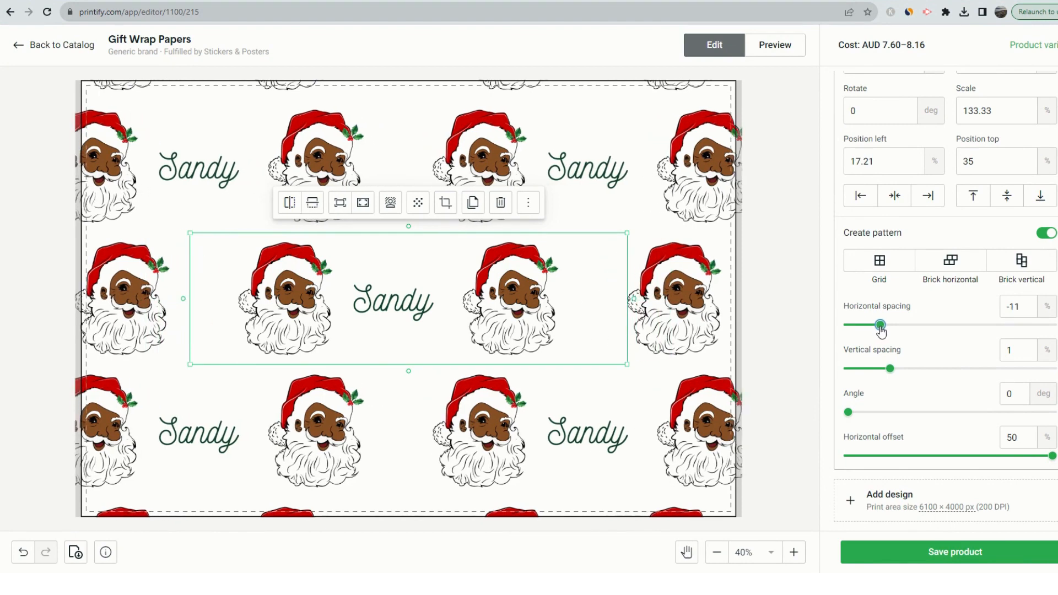
Step: Try the brick vertical layout with the pattern's horizontal spacing at -6%
click(1022, 266)
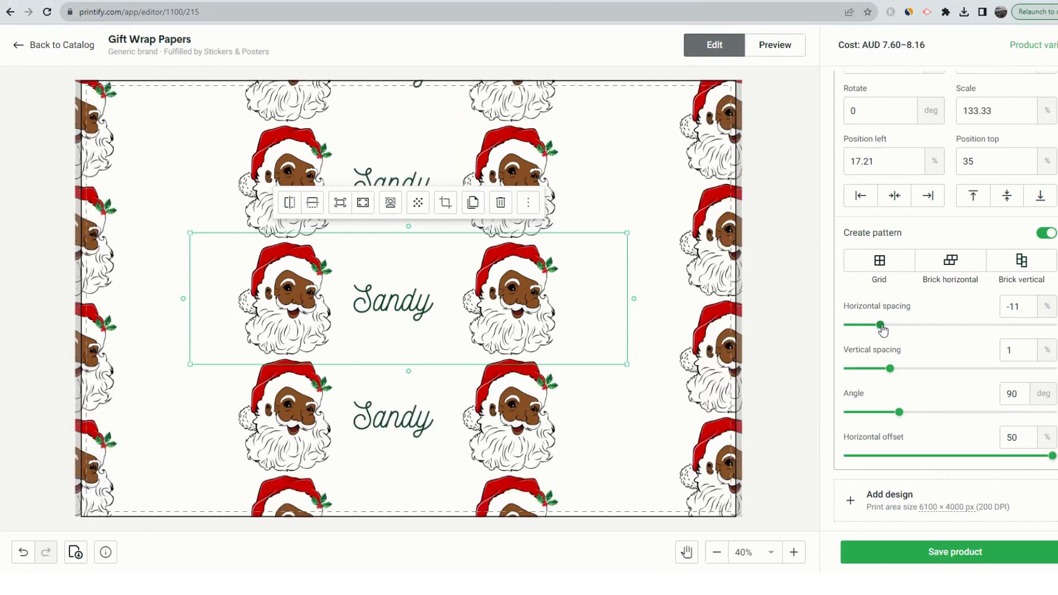
drag(882, 329, 884, 329)
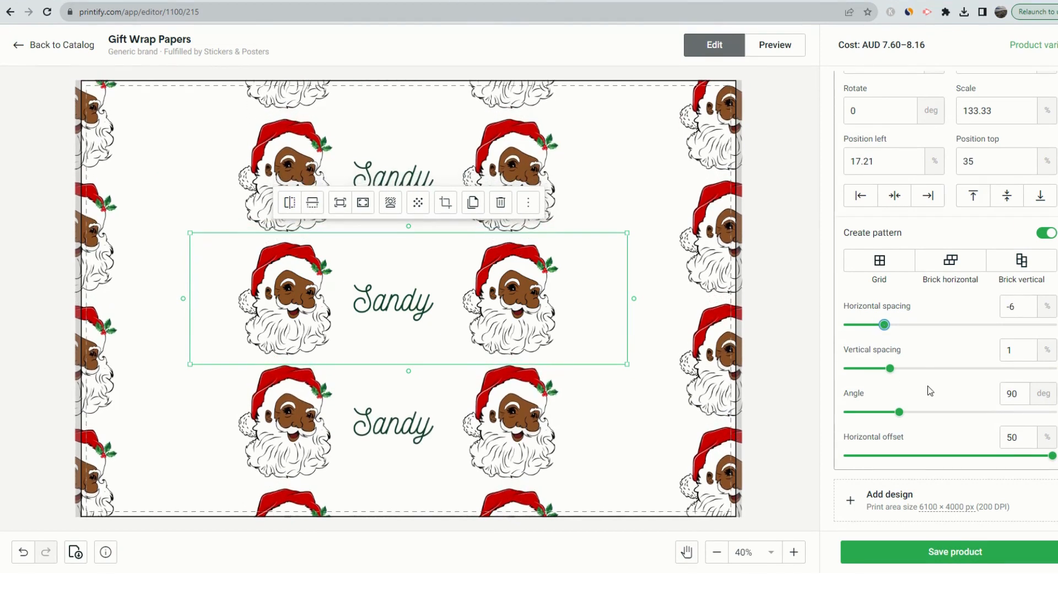
mouse_move(891, 369)
mouse_down()
mouse_move(882, 370)
mouse_move(892, 370)
mouse_up()
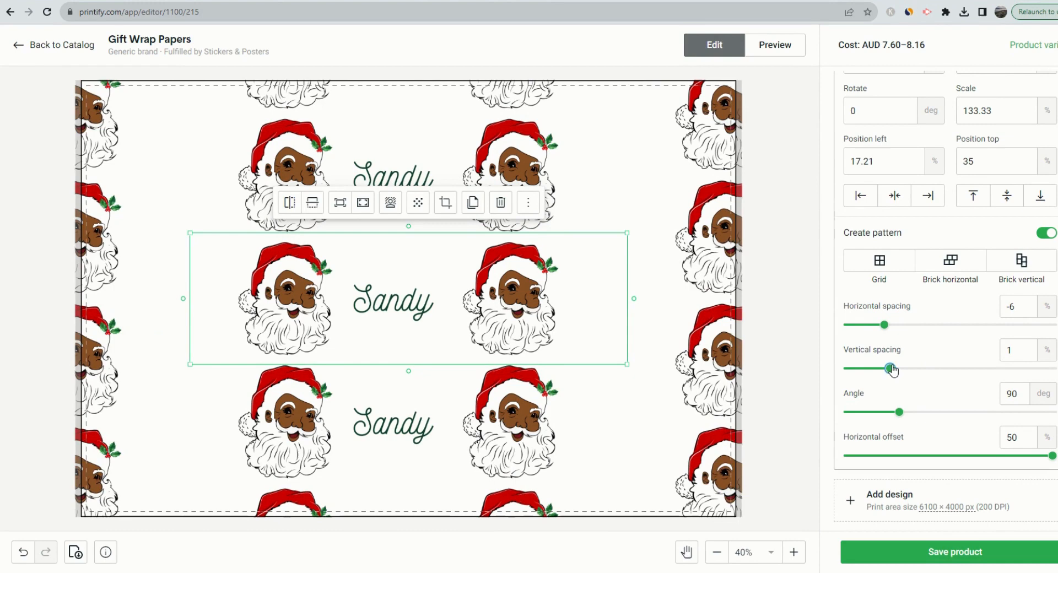
Step: Apply the brick horizontal layout with -15% horizontal spacing and shrink the artwork to a scale of 88.1%
click(949, 264)
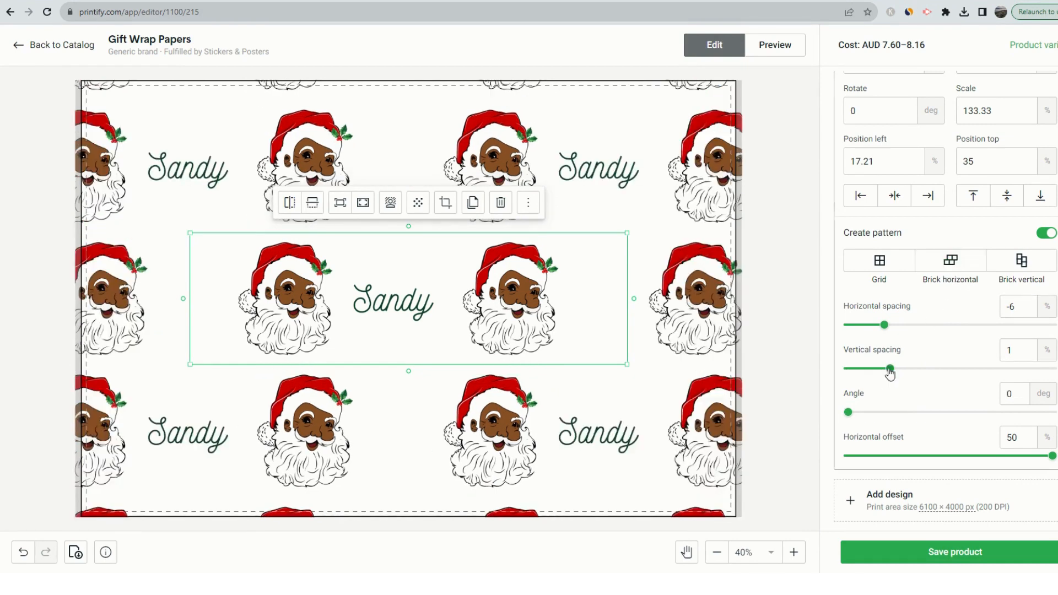
drag(884, 326, 877, 328)
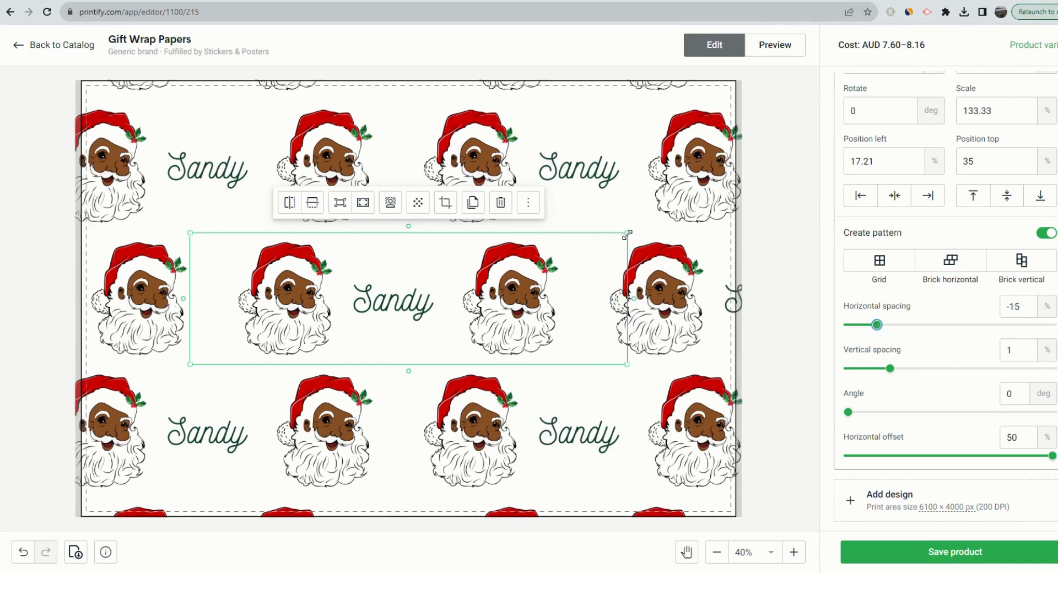
drag(627, 234, 501, 287)
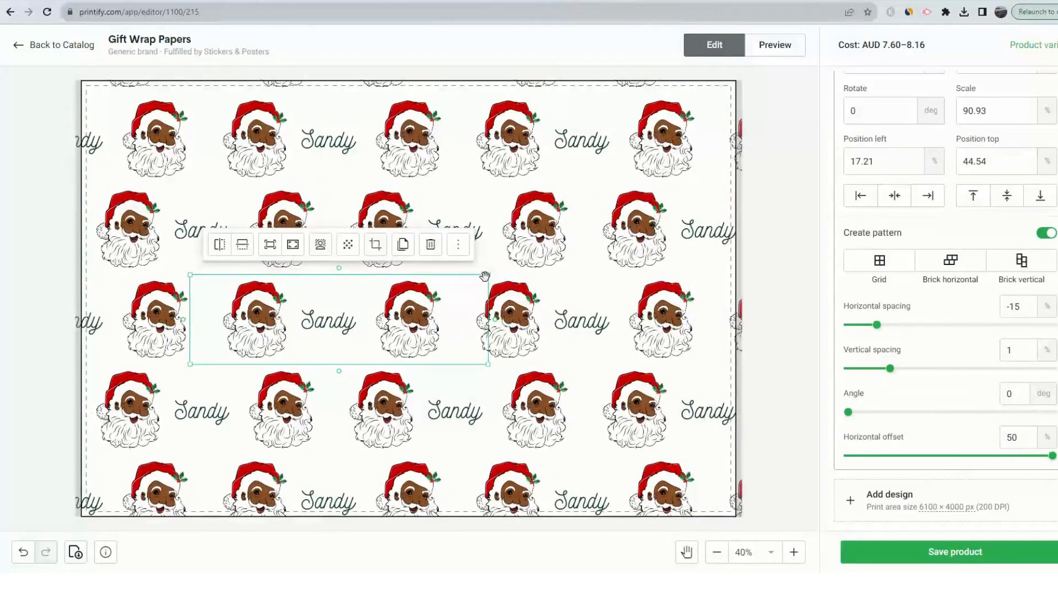
drag(487, 274, 439, 288)
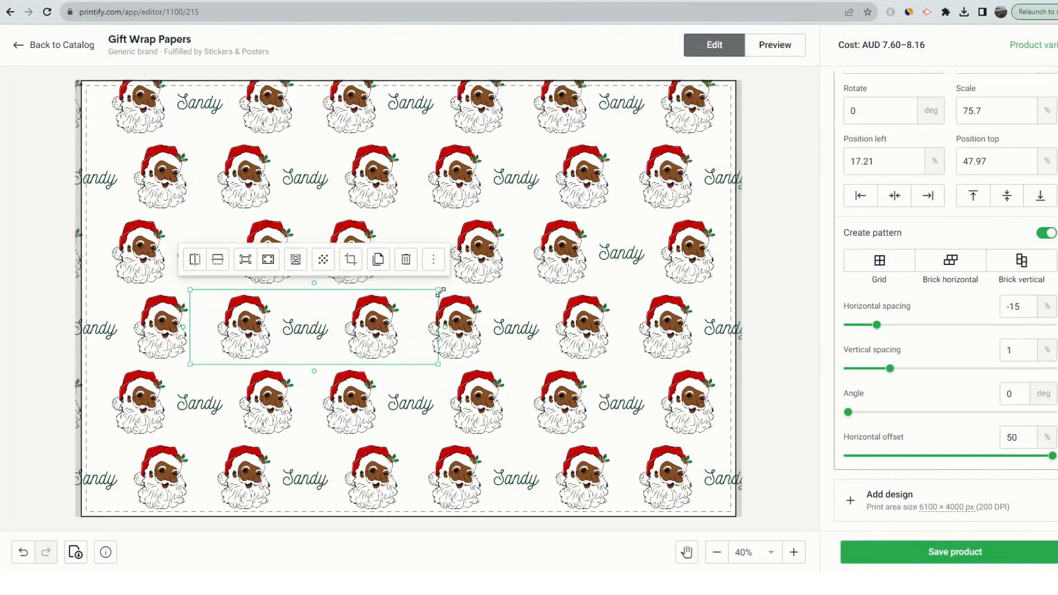
drag(440, 290, 478, 276)
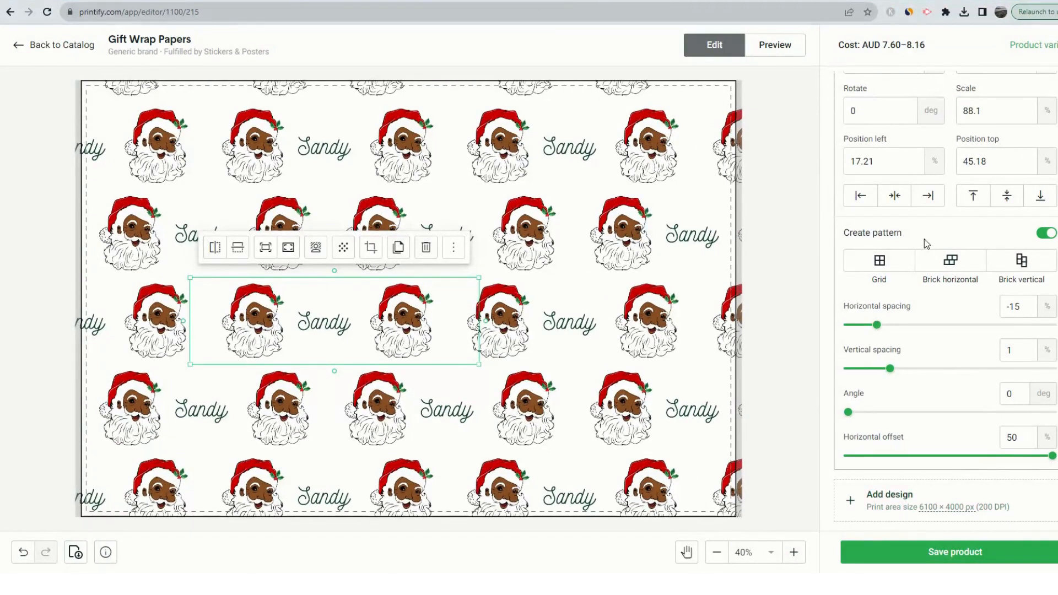
Step: Change the wrapping paper's background color to the preset light Green
scroll(909, 237, up, 5)
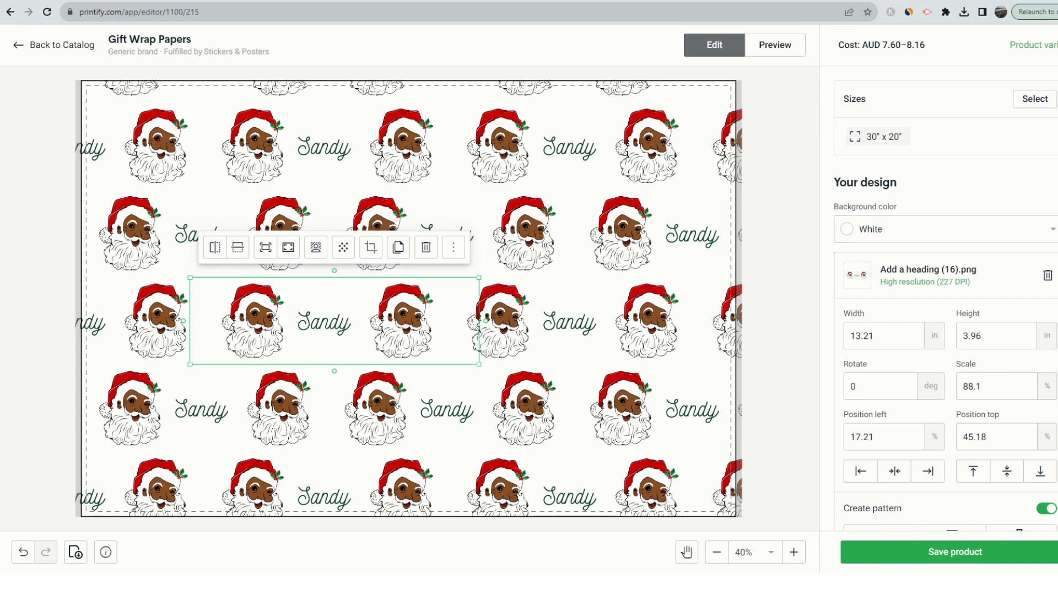
click(1052, 236)
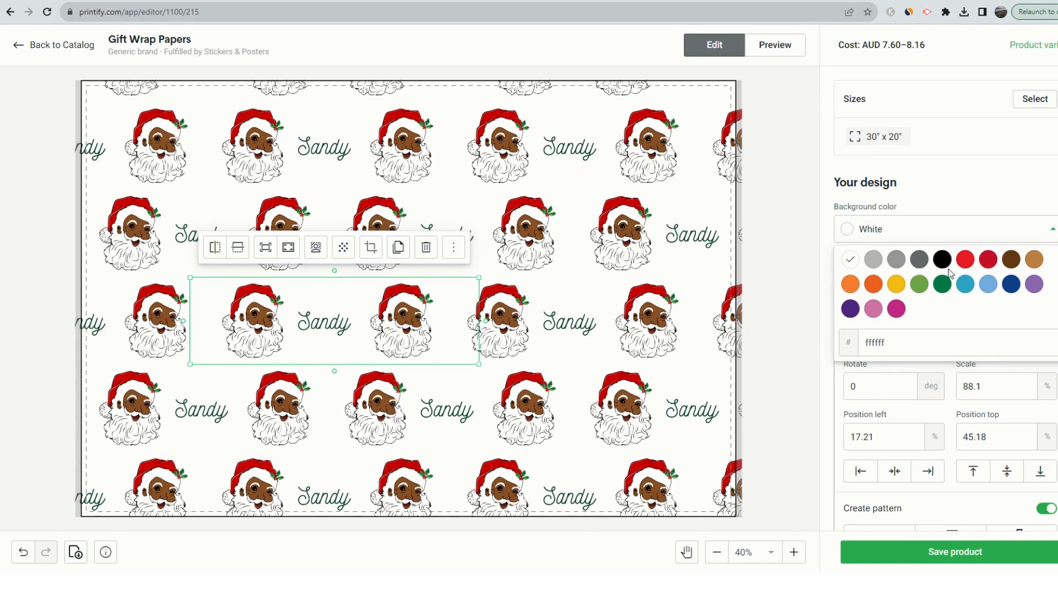
click(920, 285)
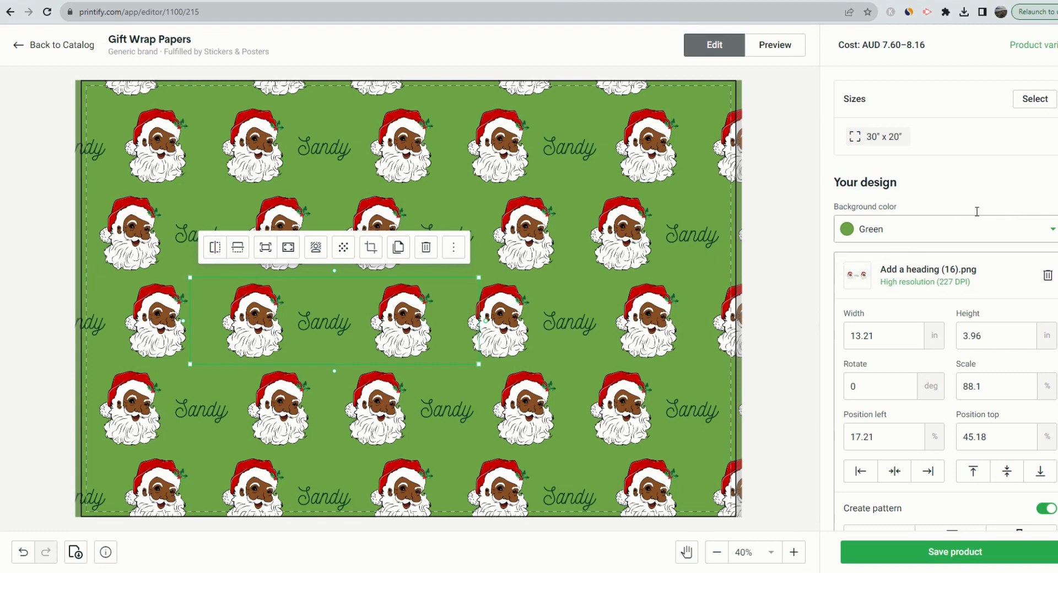
Step: Switch to Canva and copy the hex code #BAE6D0 of the design's mint background
click(1053, 233)
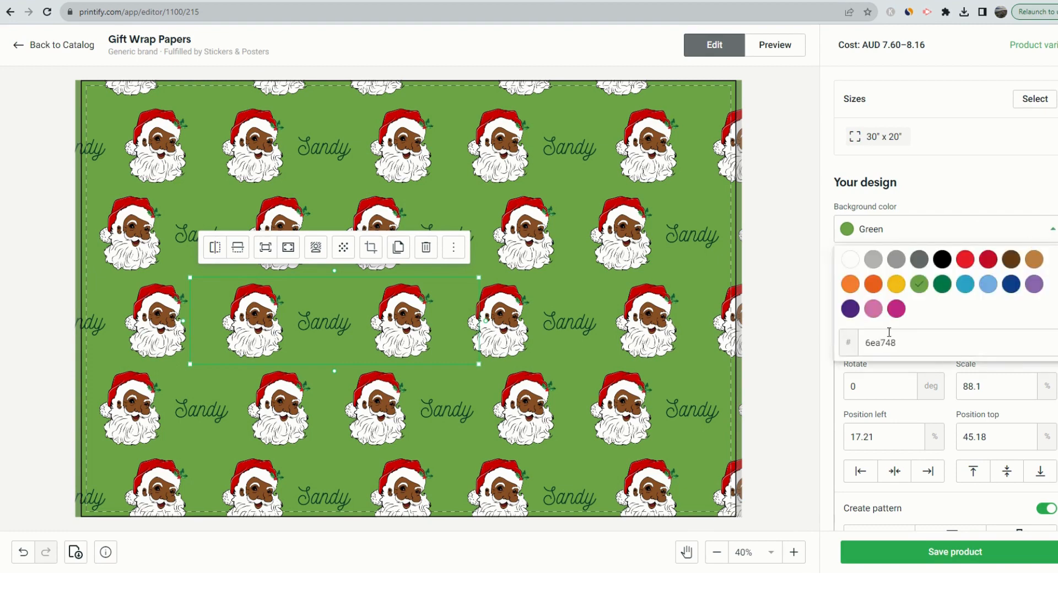
drag(899, 344, 857, 351)
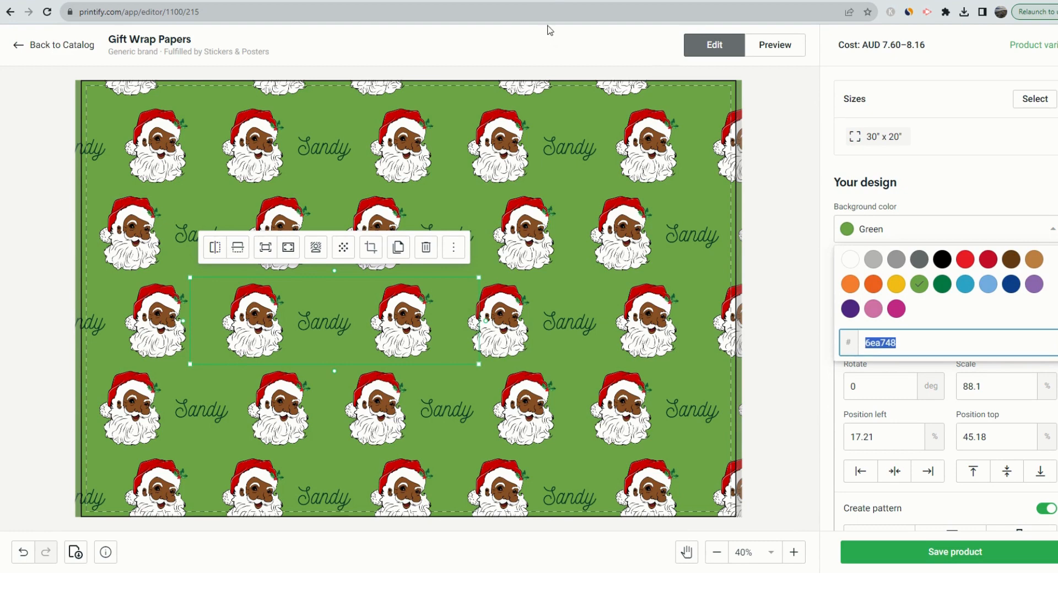
click(204, 6)
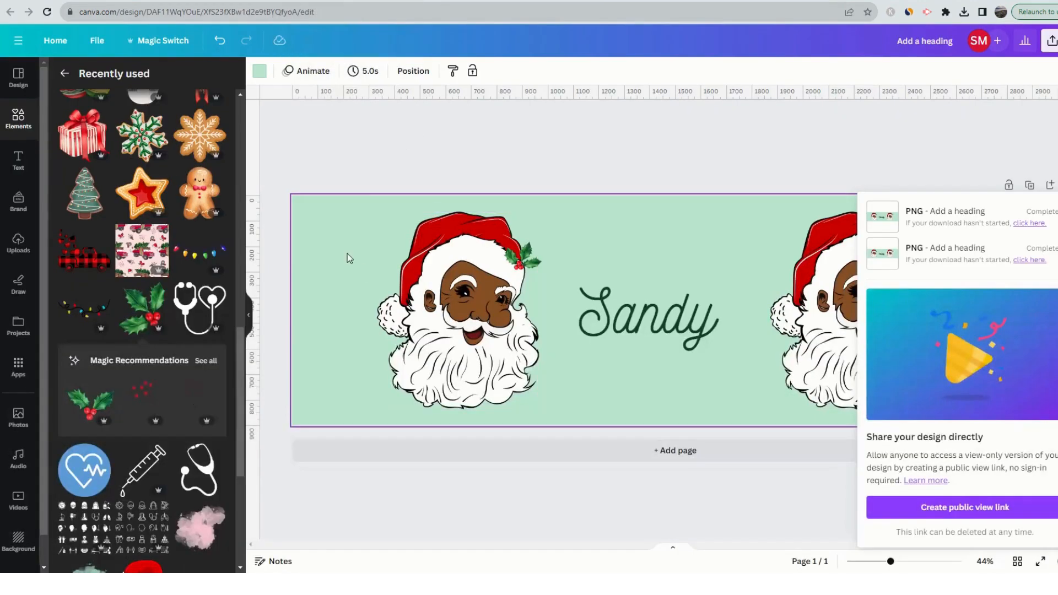
click(325, 220)
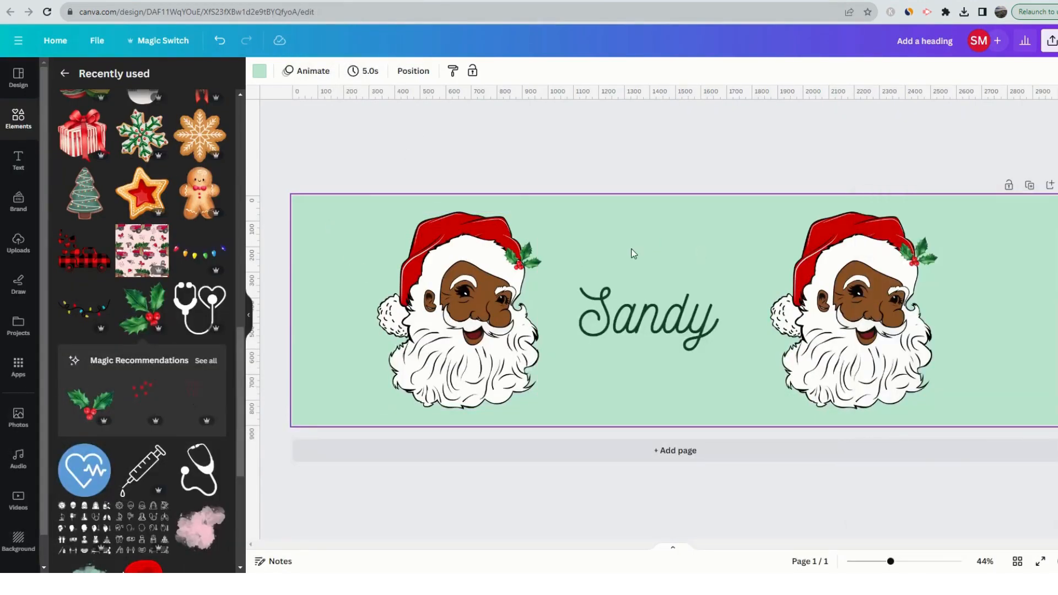
click(259, 70)
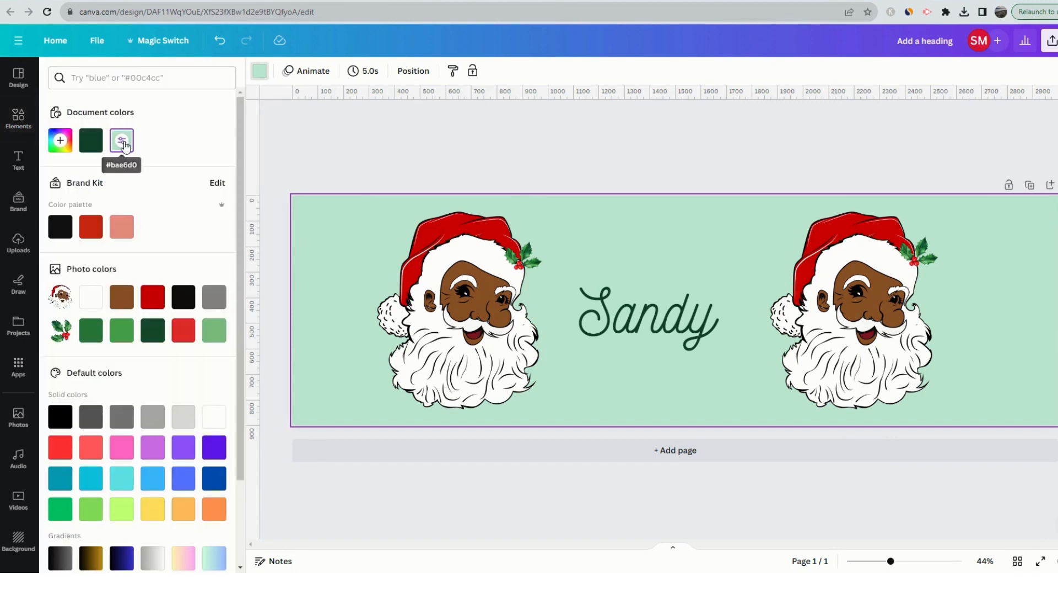
click(122, 141)
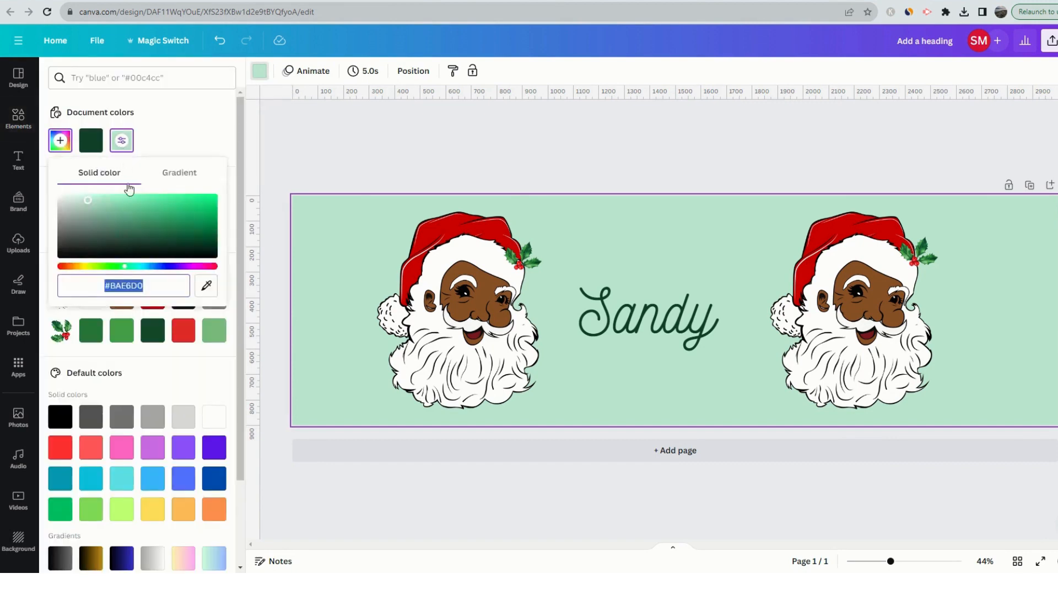
right_click(123, 285)
click(162, 338)
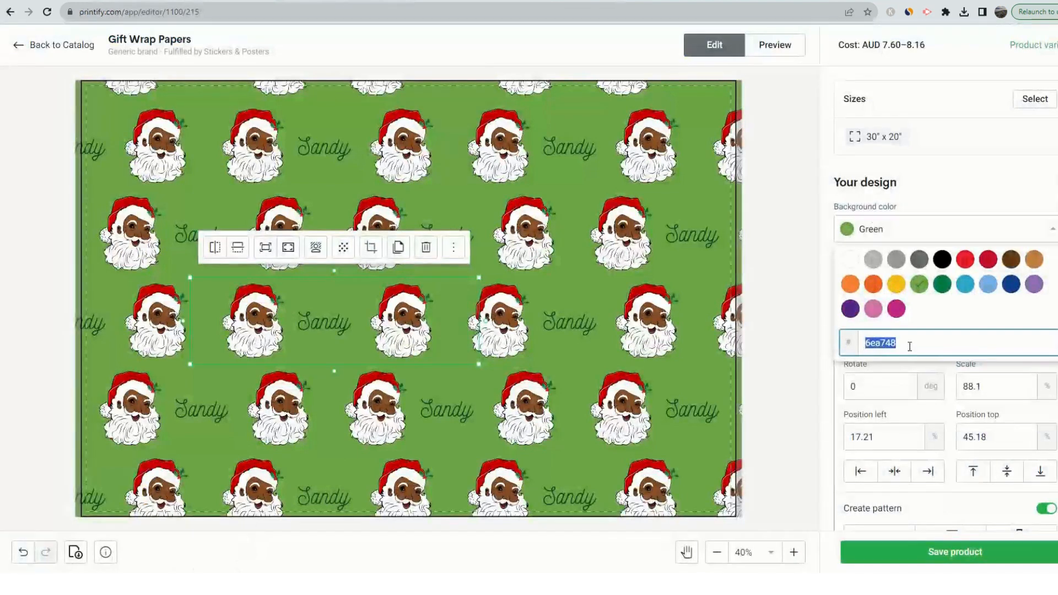
Step: Back in Printify, set the wrapping paper's background color to #BAE6D0
click(904, 344)
drag(909, 345, 840, 348)
key(ctrl+v)
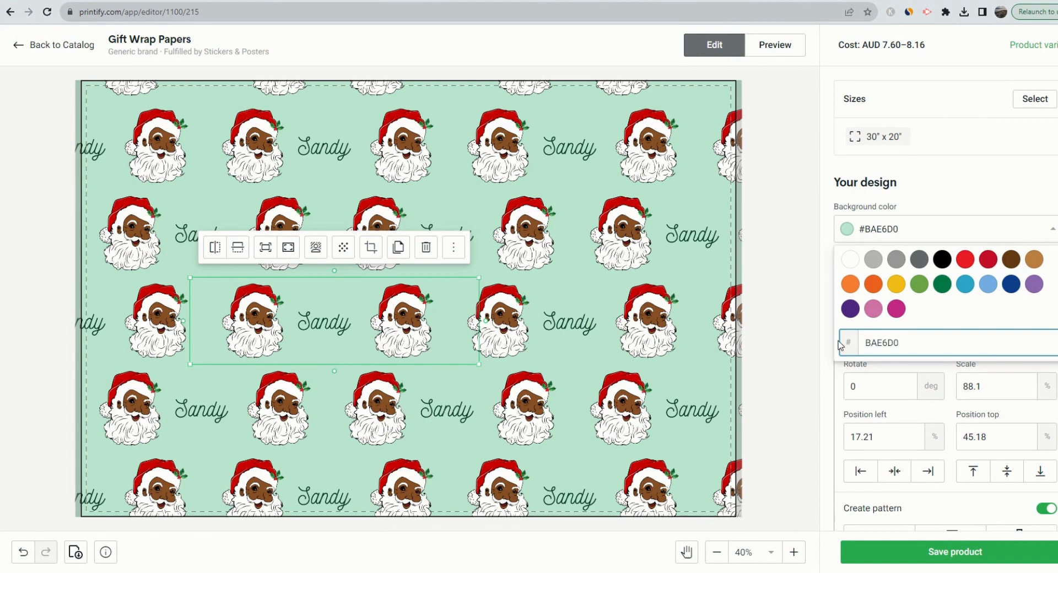
click(988, 196)
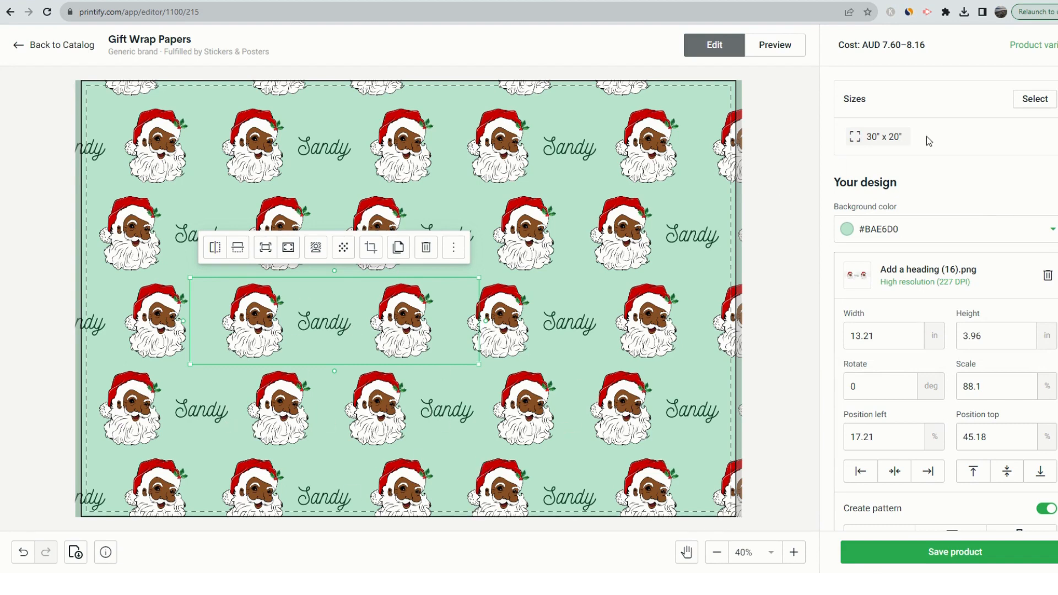
Step: Preview the pattern on the 30" x 144" and 30" x 72" sizes and deselect both again
click(1029, 104)
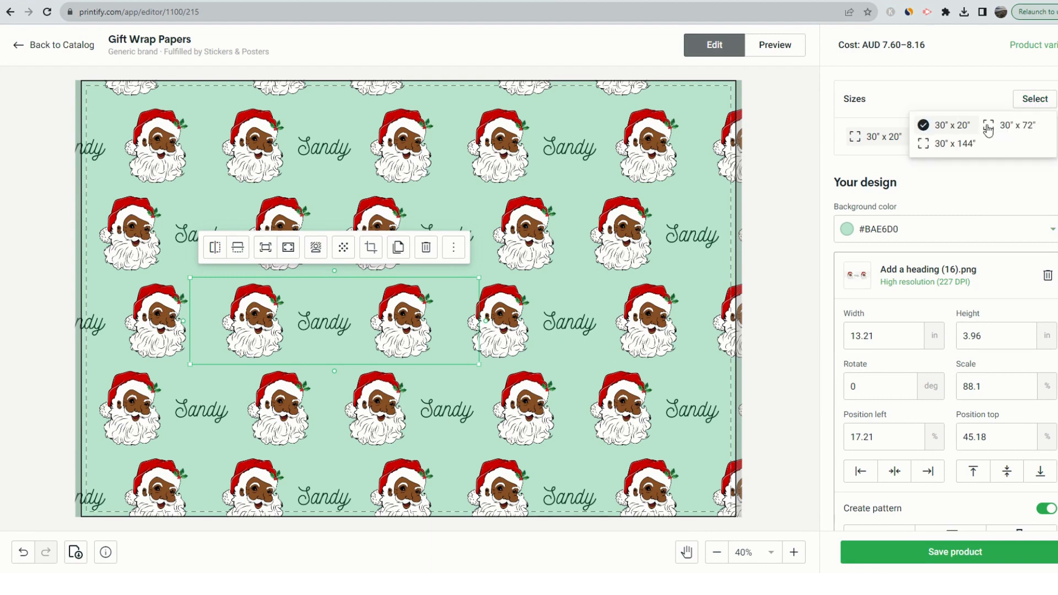
click(924, 143)
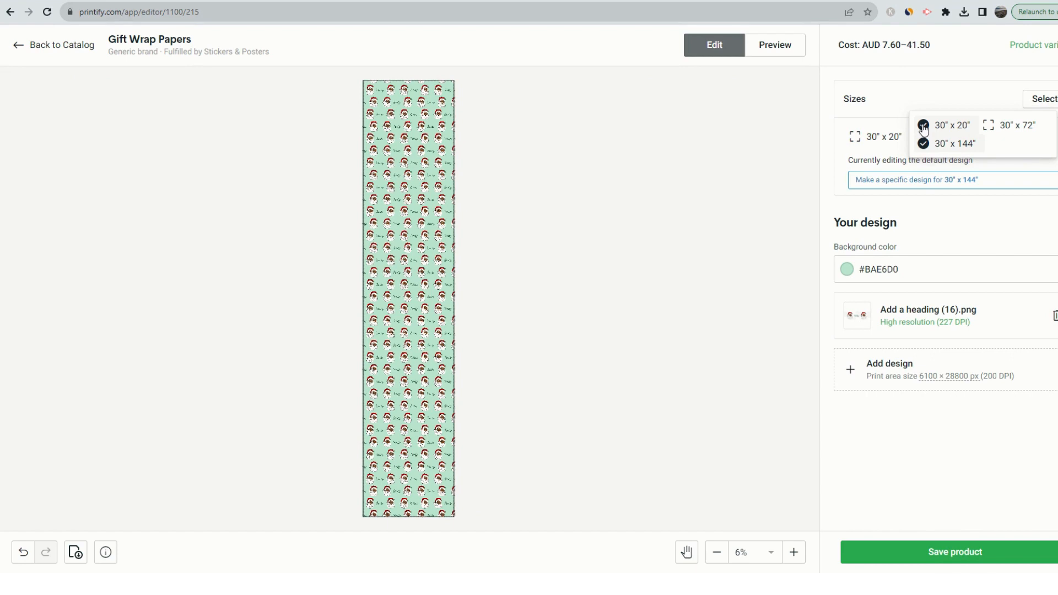
click(989, 126)
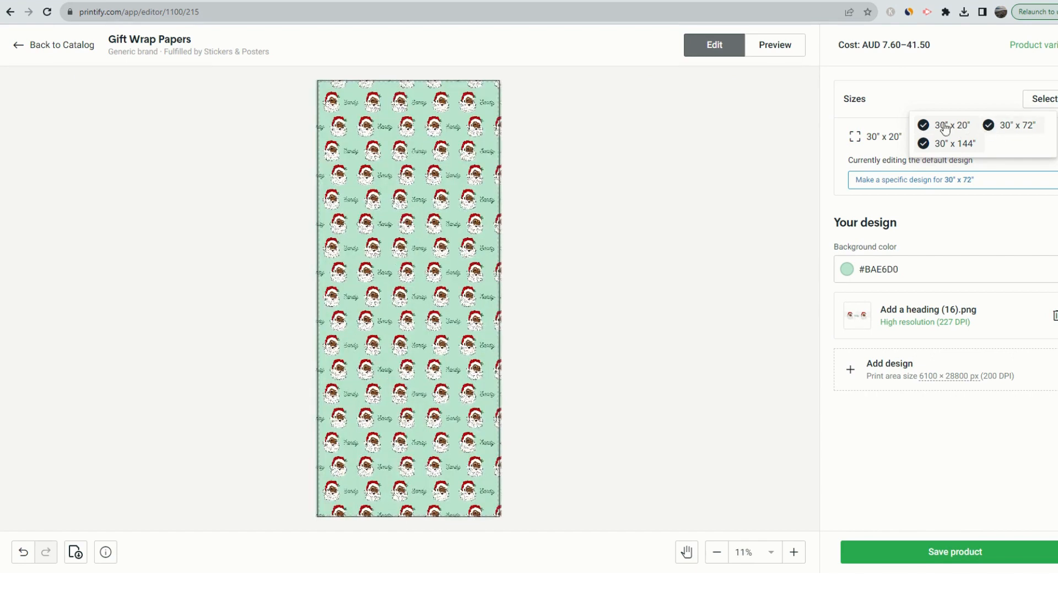
click(924, 143)
click(989, 126)
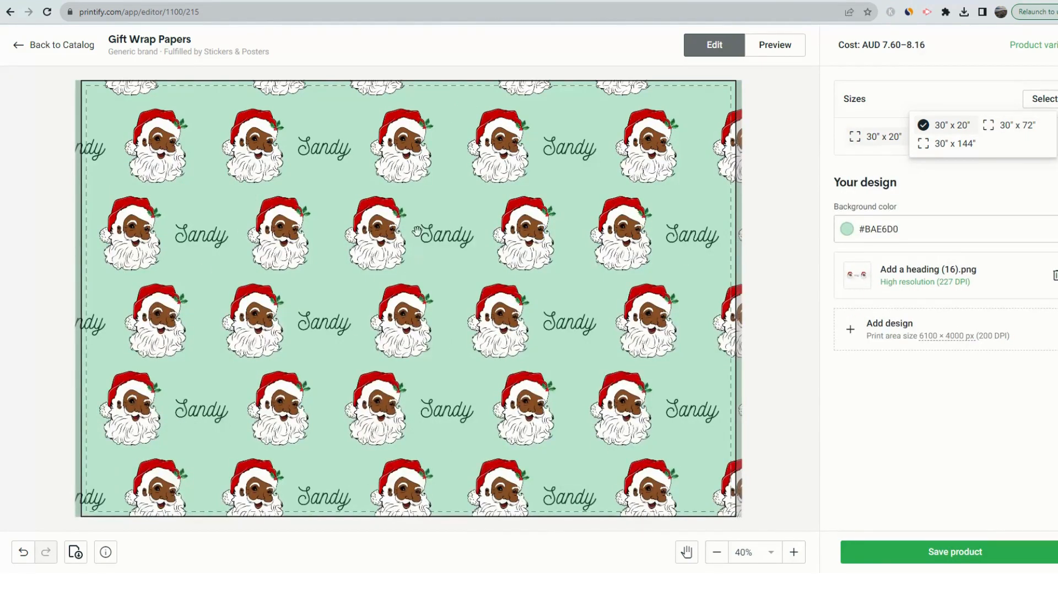
click(977, 103)
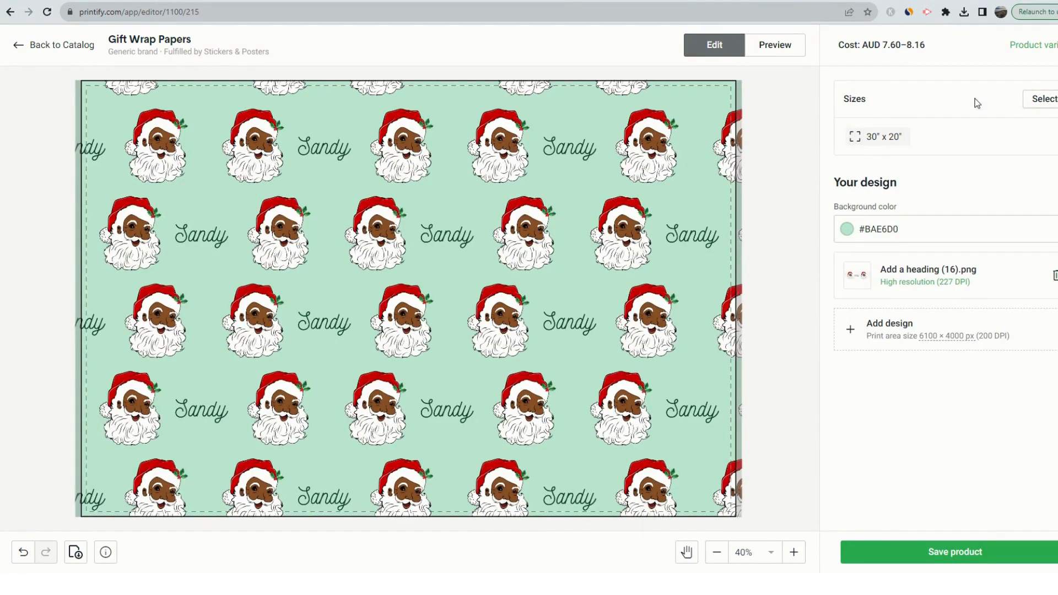
Step: Save the product and view the Context 1 mockup enlarged as the title image
click(942, 554)
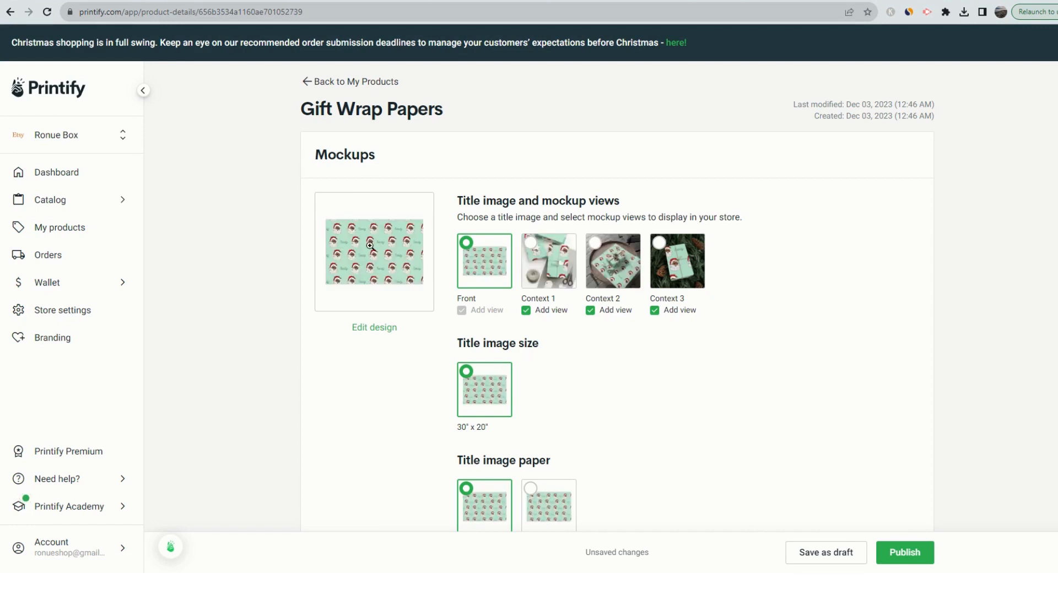
click(556, 269)
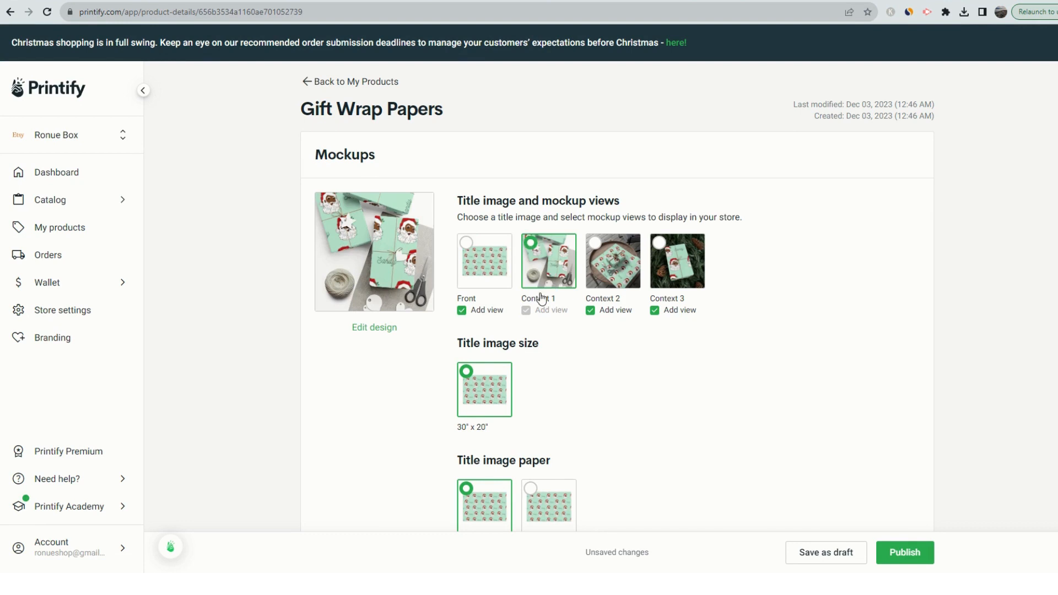
click(394, 261)
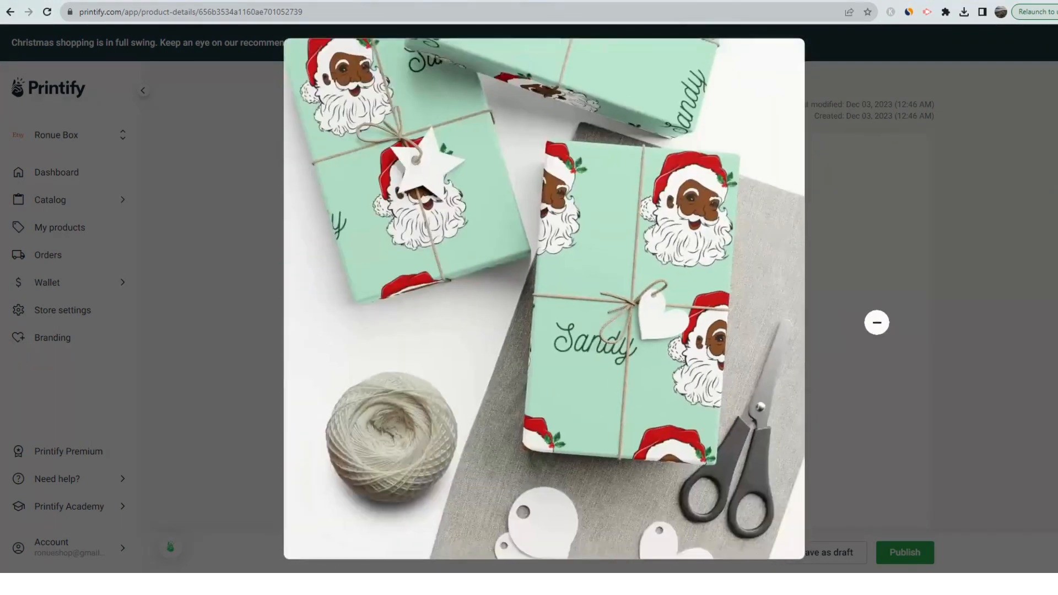
click(877, 324)
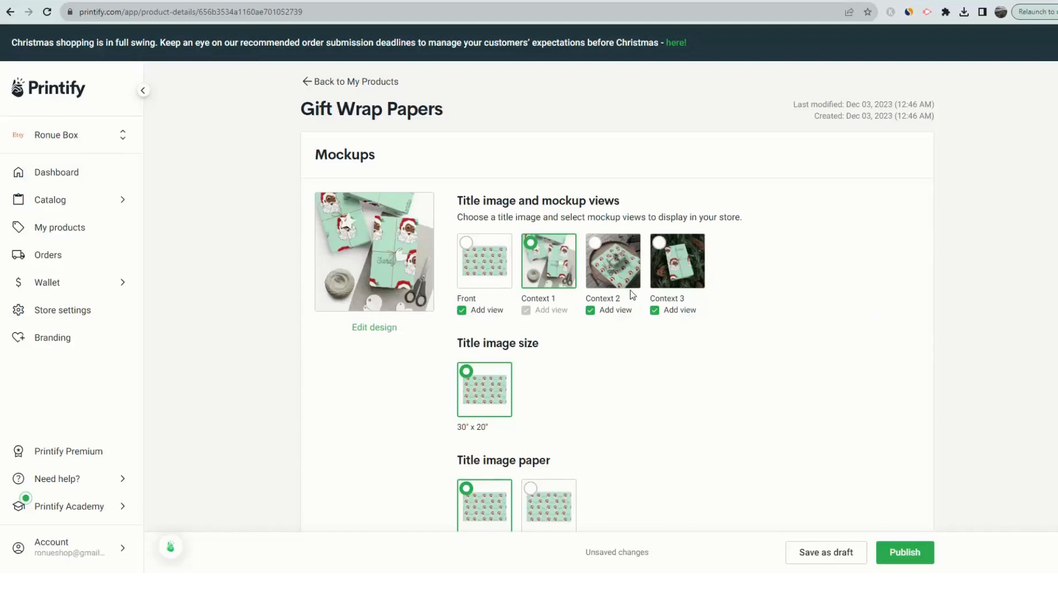
Step: Set the Context 2 mockup as the title image and enlarge its preview
click(620, 274)
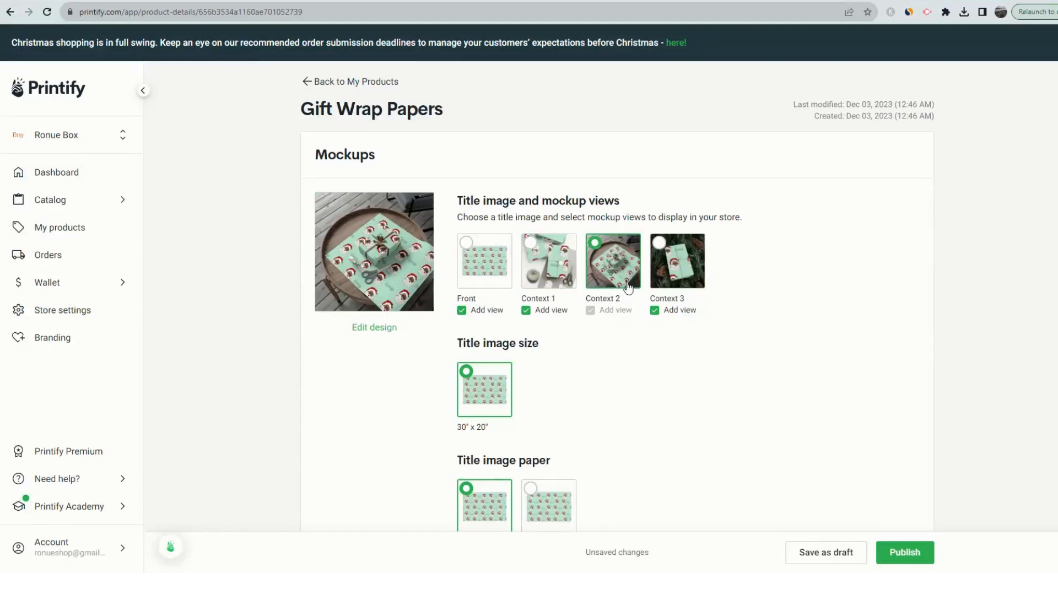
click(379, 270)
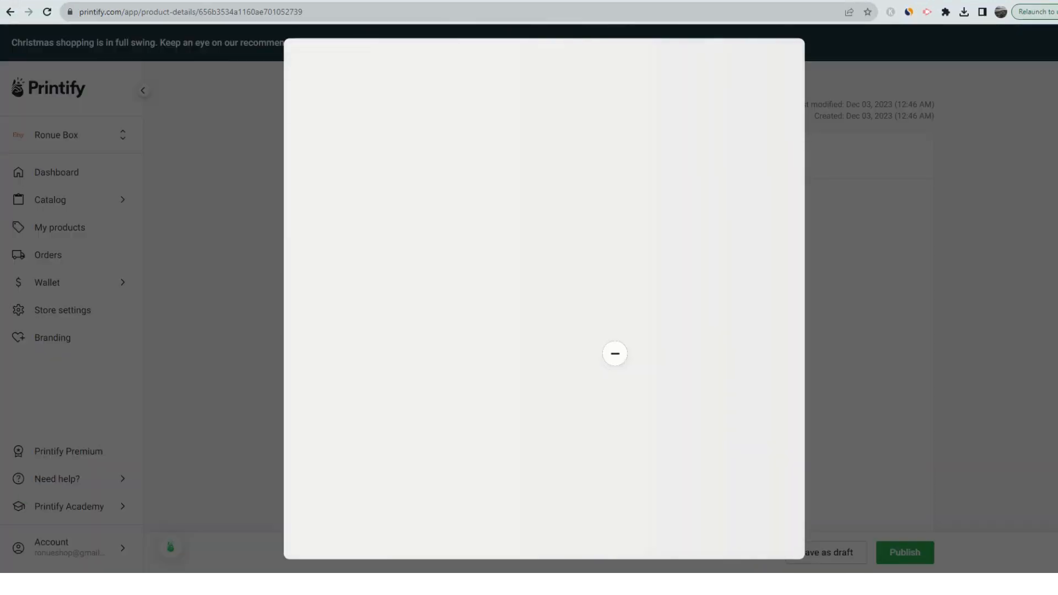